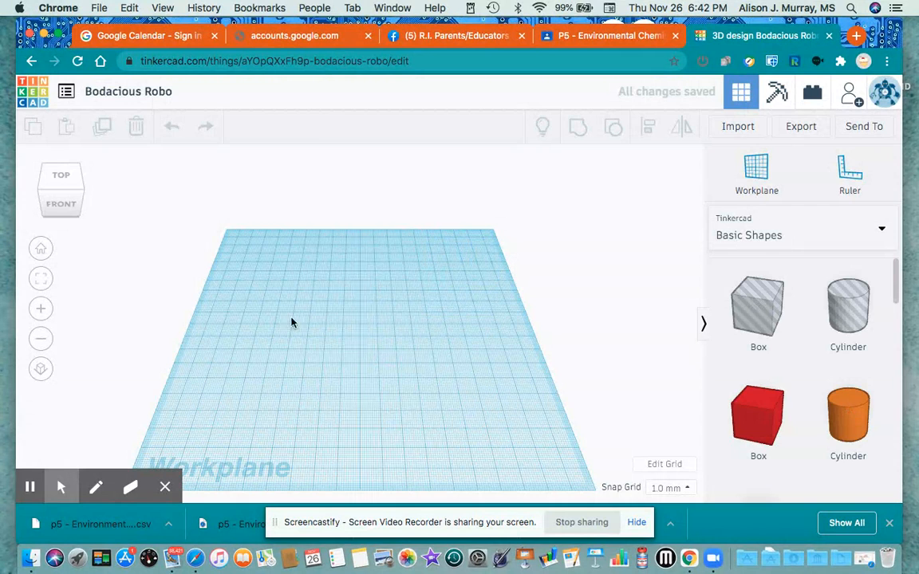
- Set the workplane grid units to inches and update the grid
click(677, 467)
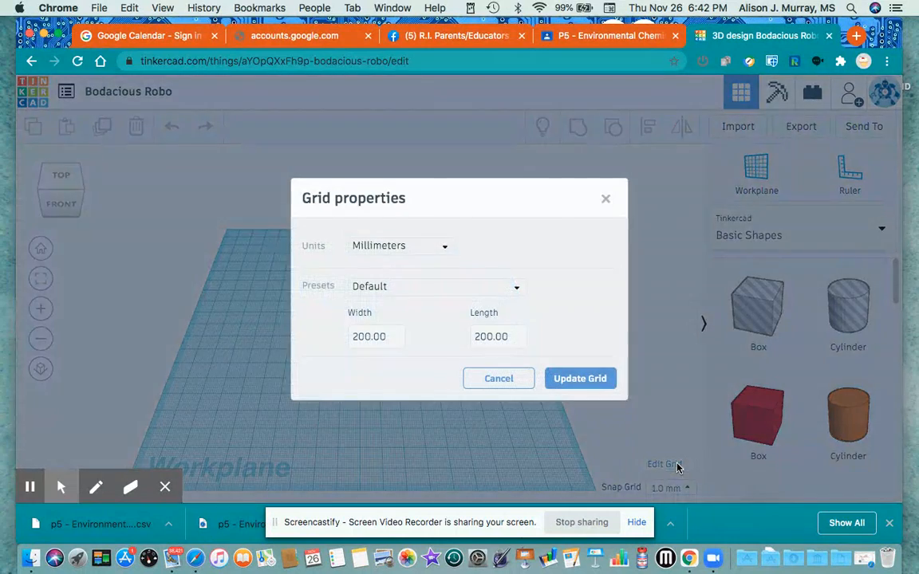
click(440, 247)
click(401, 290)
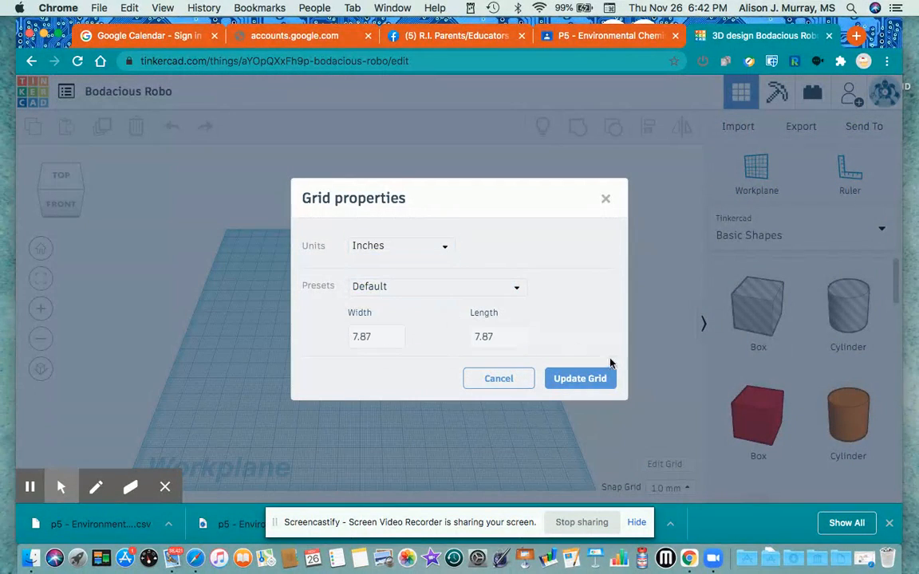
click(580, 379)
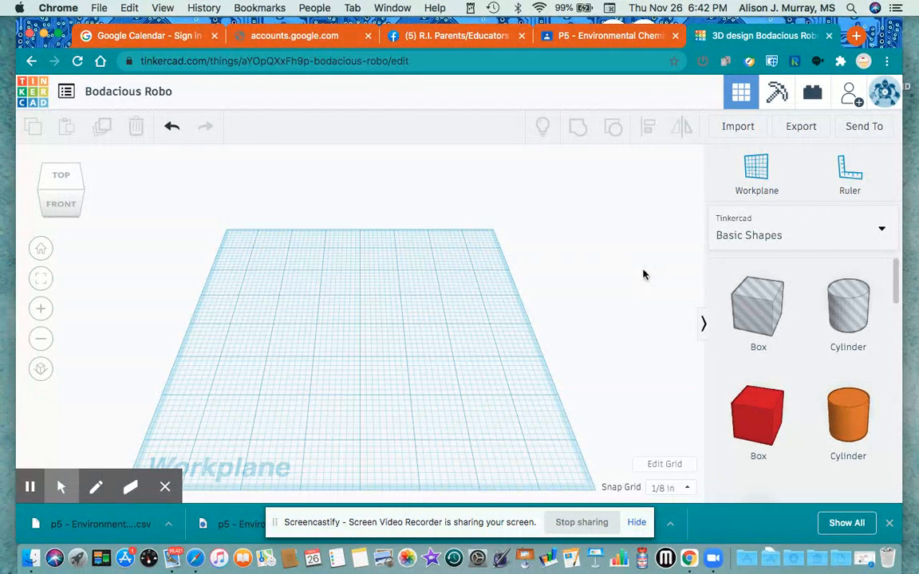
- Switch the shape library to Text and numbers and place a red letter A near the middle of the workplane
scroll(757, 371, down, 5)
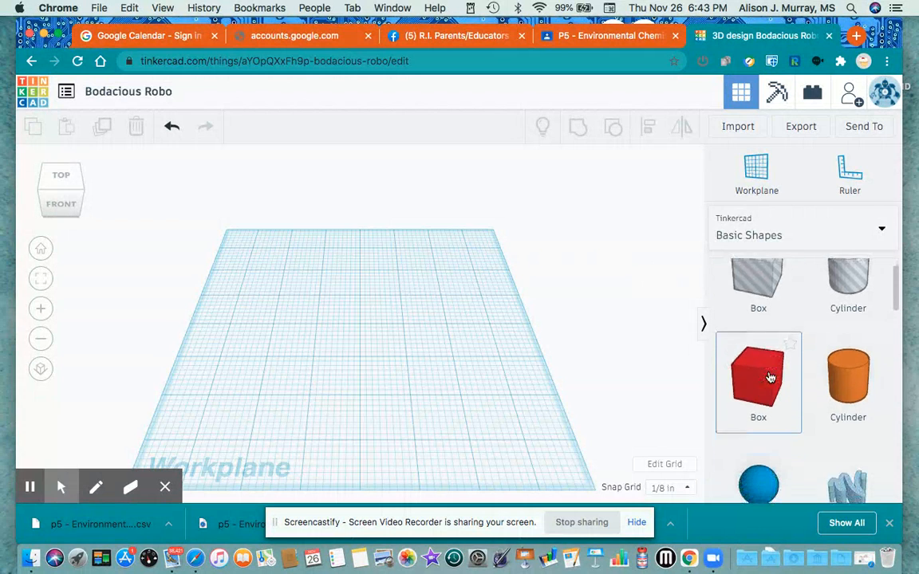
scroll(769, 377, down, 10)
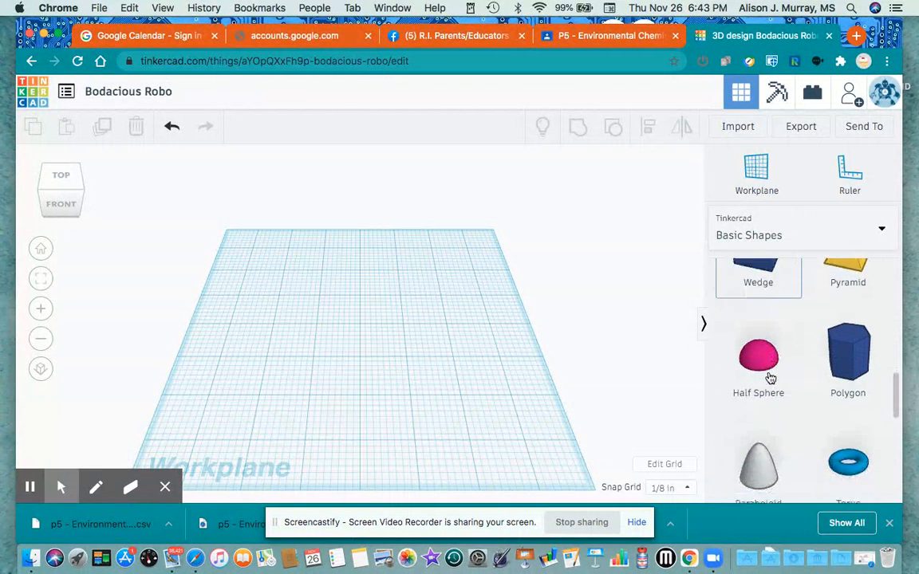
click(759, 236)
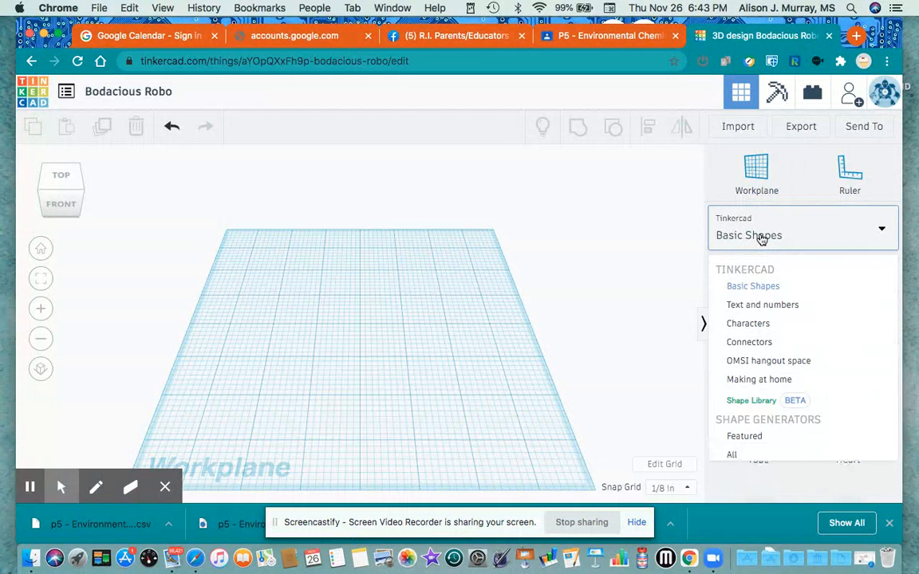
click(752, 306)
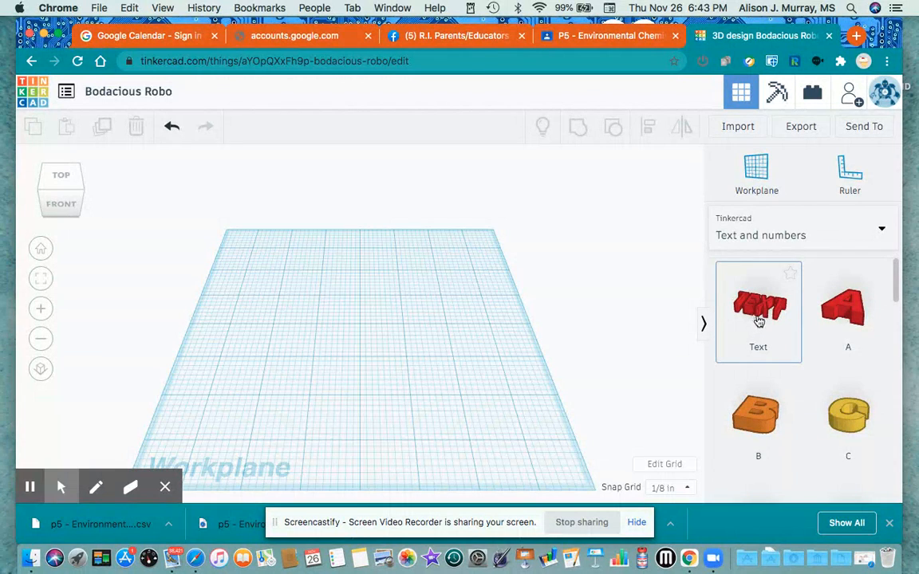
scroll(796, 378, down, 1)
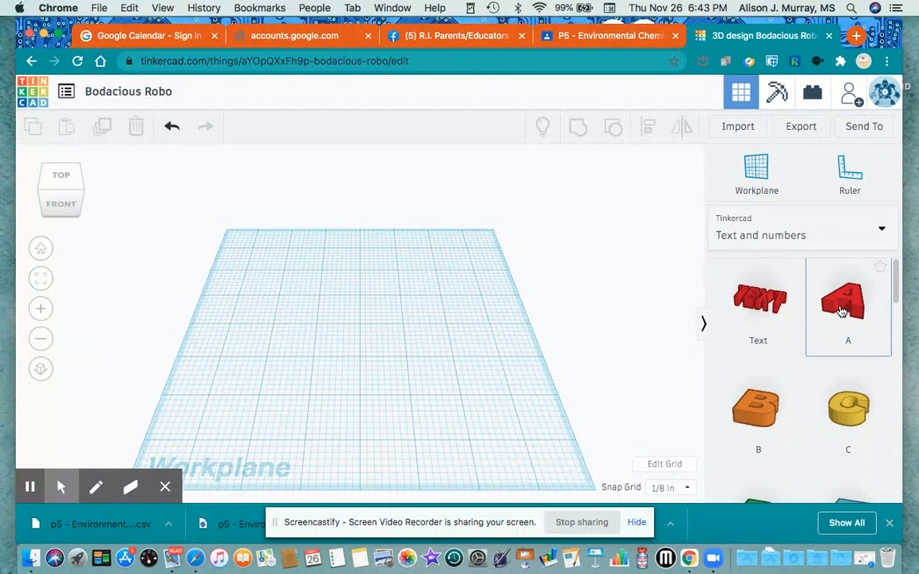
drag(842, 311, 311, 364)
- Place the letters I and L on the workplane beside the red A, leaving a gap between them
scroll(859, 411, down, 5)
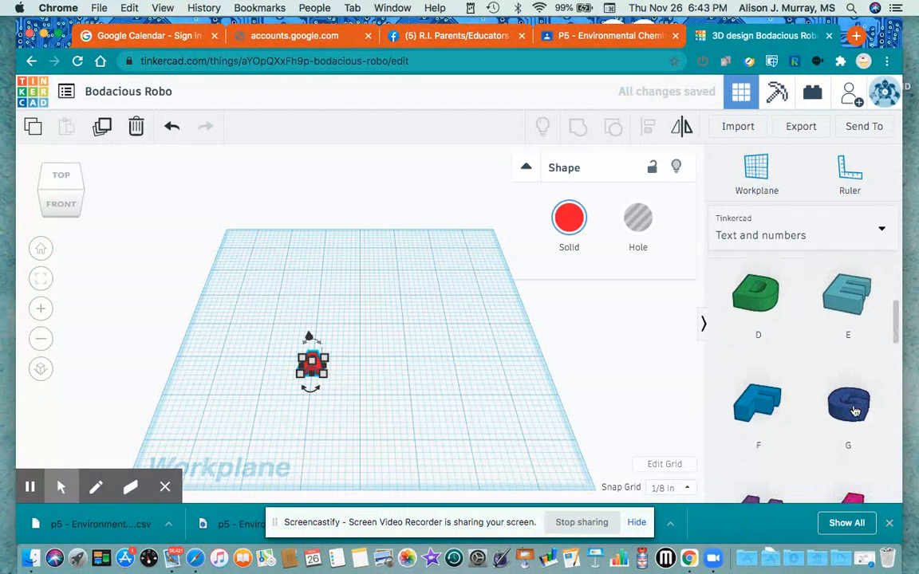
scroll(854, 411, down, 3)
click(814, 311)
click(445, 369)
scroll(754, 423, down, 3)
scroll(752, 416, down, 1)
drag(753, 339, 389, 378)
- Add the letters O, N and S to the workplane around the letters already placed
scroll(777, 430, down, 3)
click(845, 313)
click(471, 360)
click(757, 313)
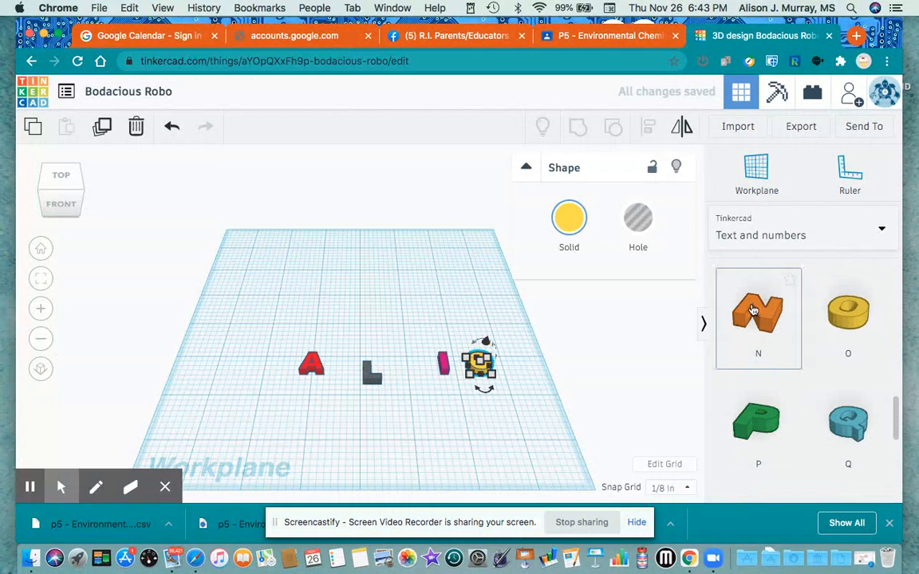
click(470, 347)
click(410, 379)
scroll(741, 399, down, 5)
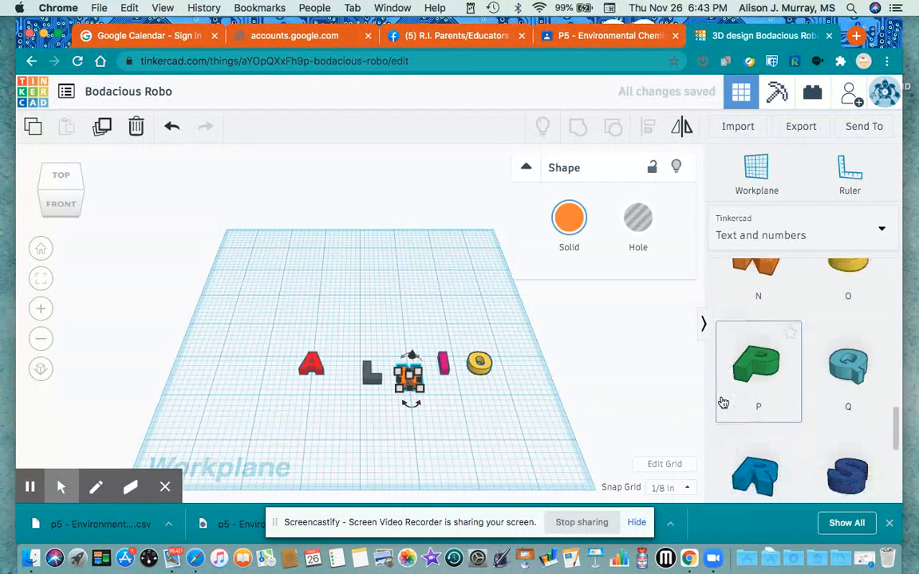
click(845, 328)
click(483, 409)
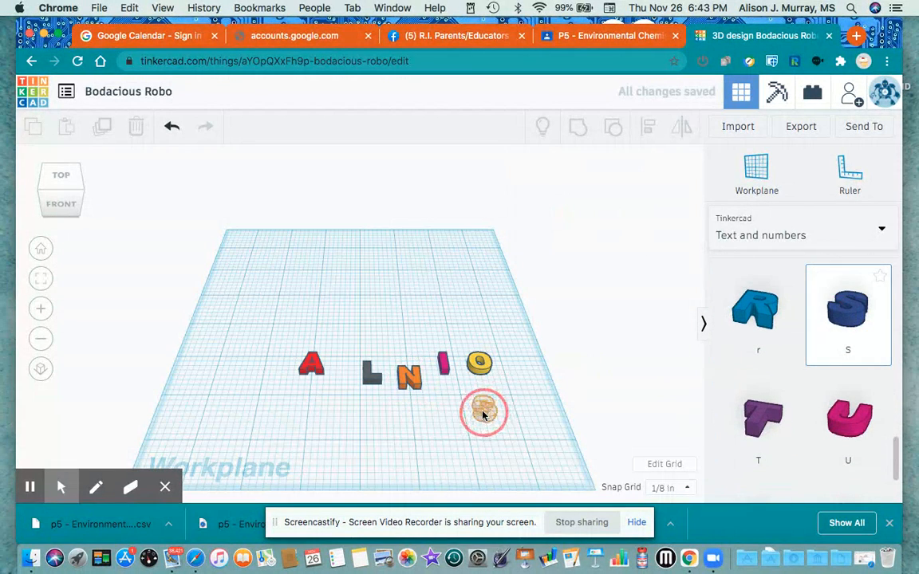
- Move the loose letters up against the red A so they touch in one row and spell the first name
drag(371, 374, 330, 368)
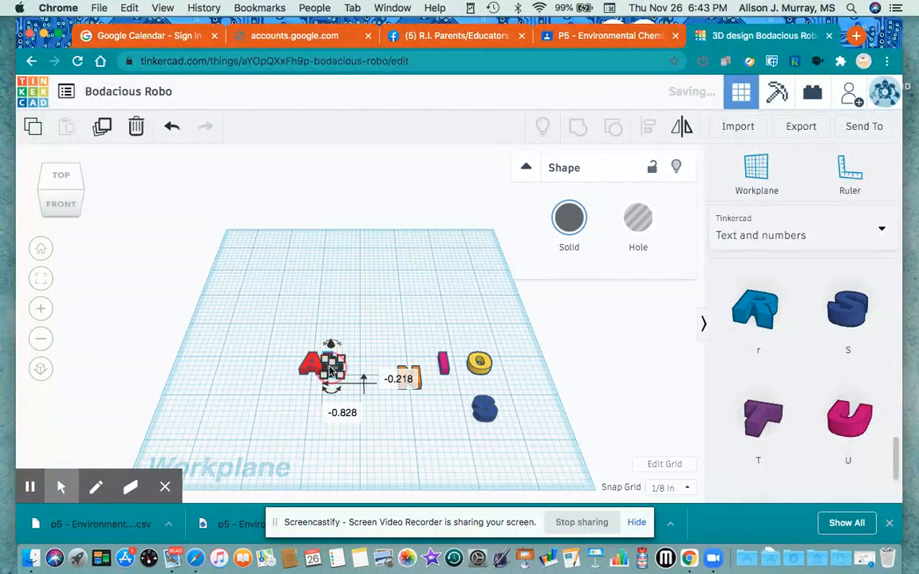
drag(442, 367, 339, 372)
drag(493, 406, 358, 363)
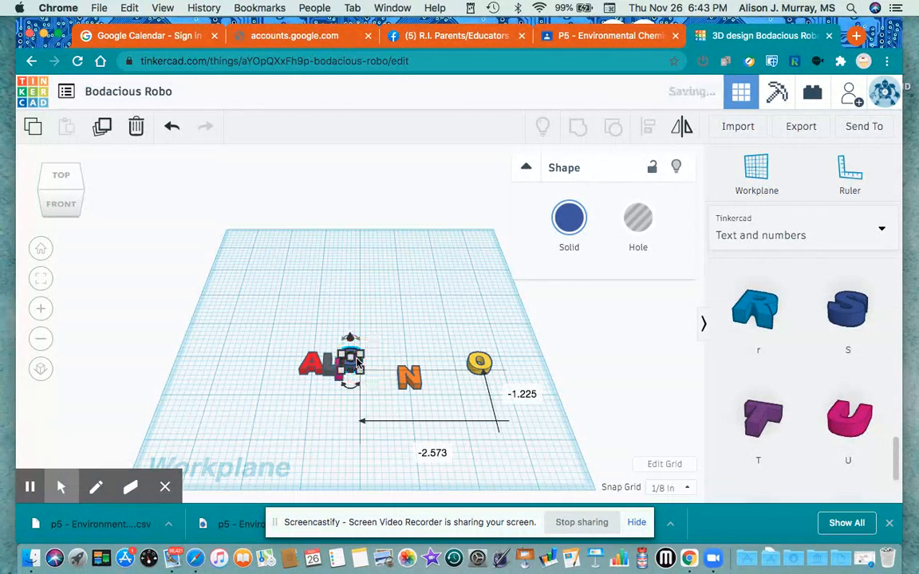
drag(488, 361, 386, 364)
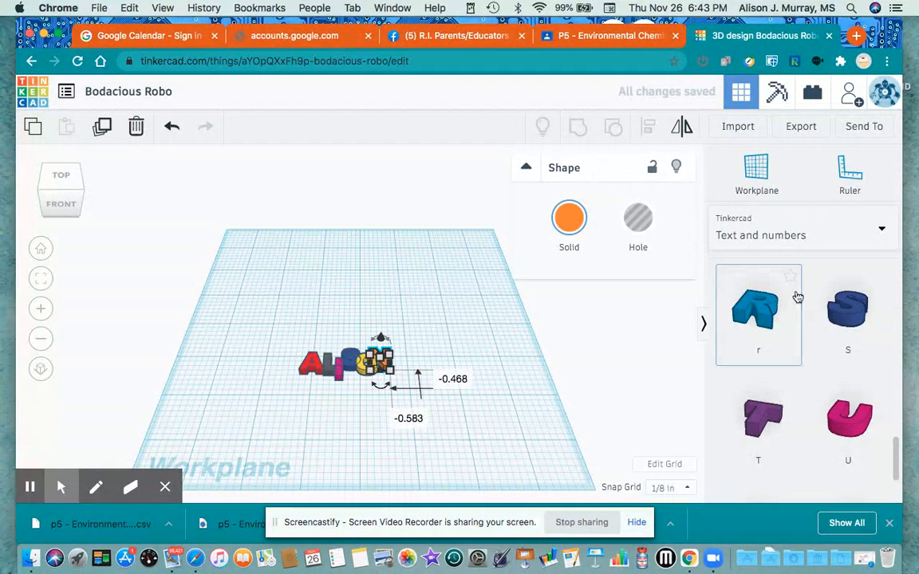
- Add a Tube from Basic Shapes and place it at the upper corner of the red A
click(797, 233)
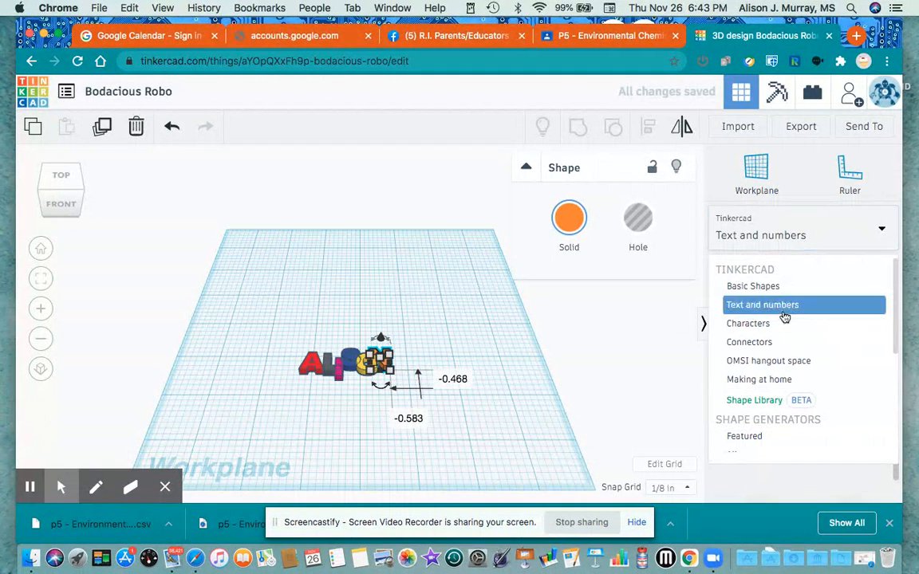
click(778, 288)
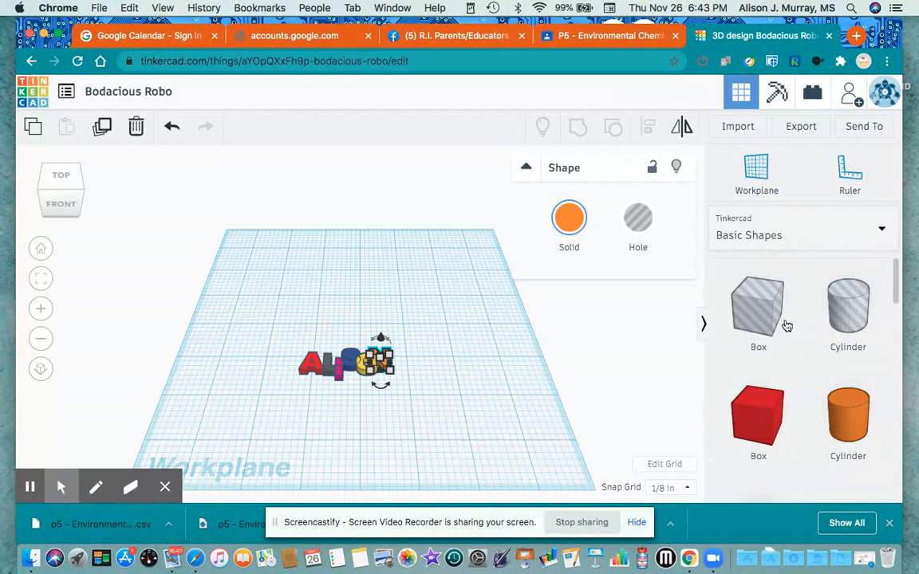
scroll(811, 410, down, 10)
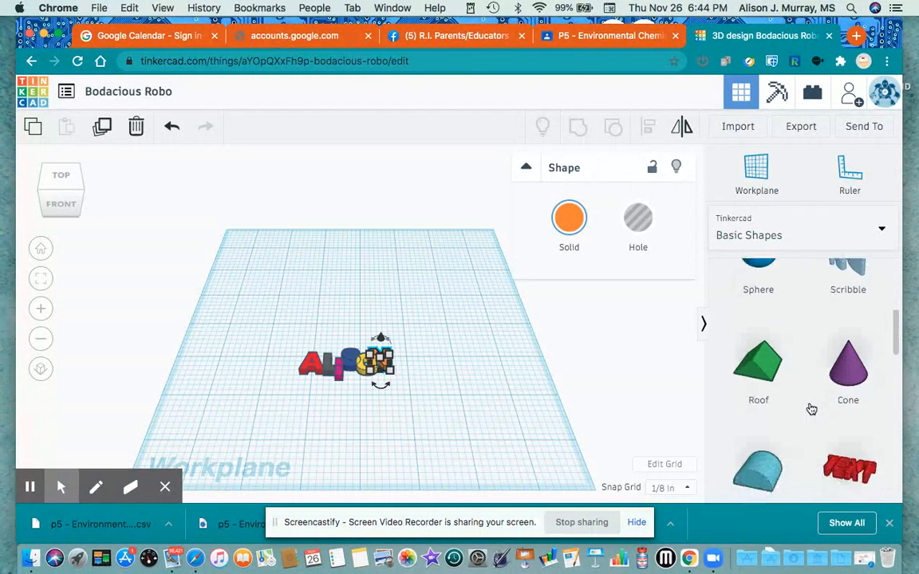
scroll(811, 409, down, 7)
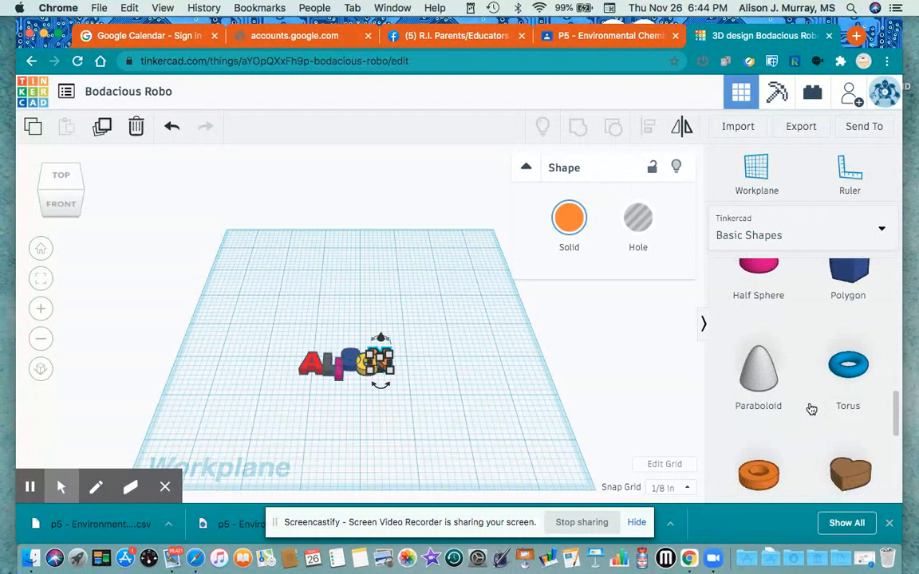
scroll(811, 409, down, 1)
drag(764, 407, 288, 332)
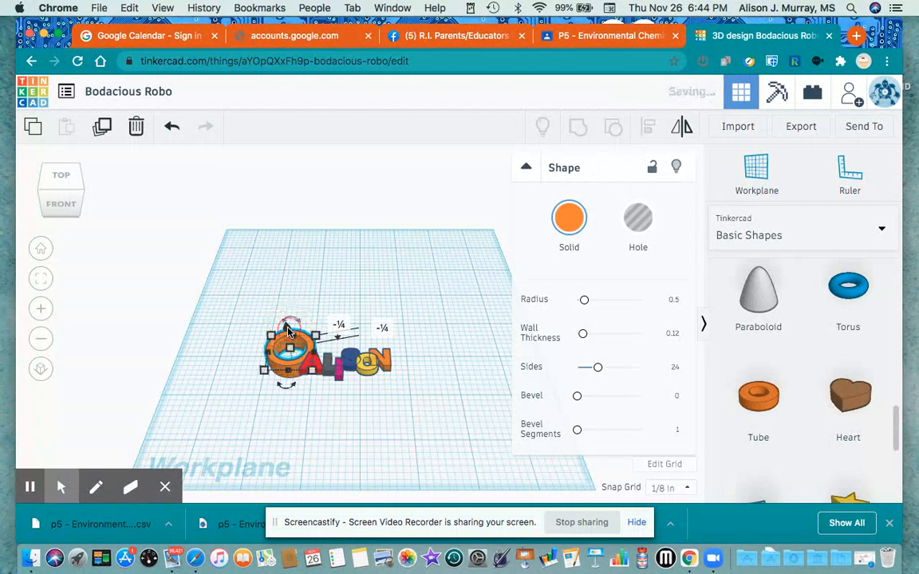
- Shrink the orange tube's footprint to about 5/8 inch long and reduce its height, raising it slightly off the workplane
drag(264, 375, 307, 354)
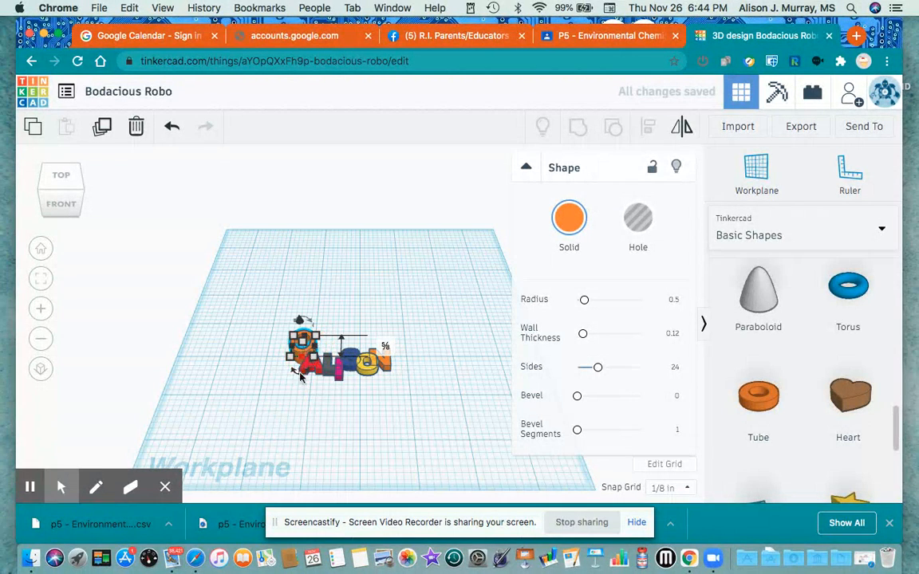
drag(299, 325, 300, 313)
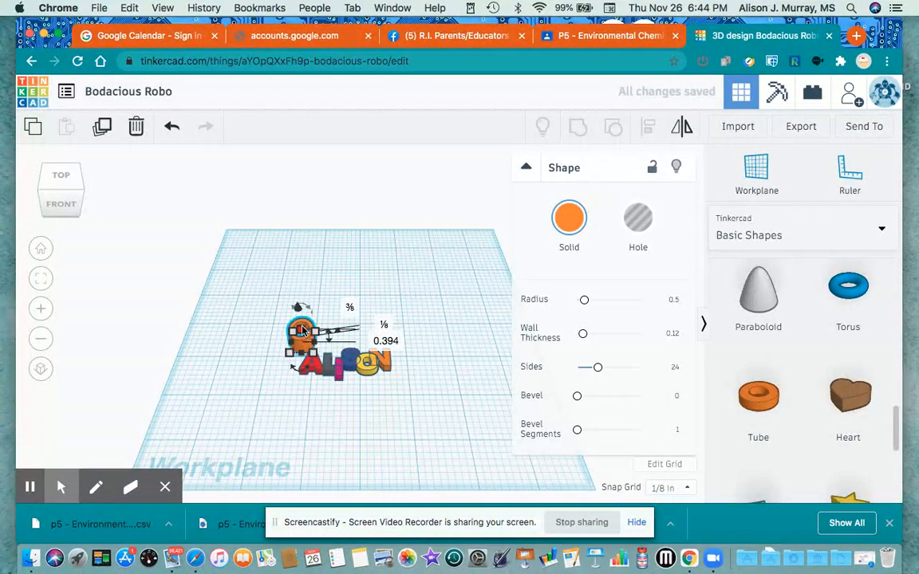
drag(302, 331, 305, 339)
click(286, 403)
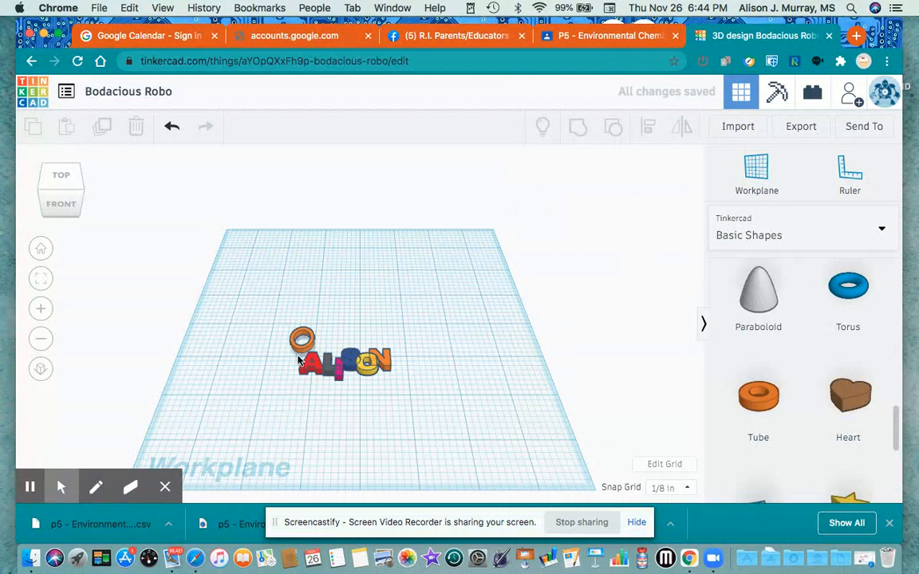
- Move the orange tube 1/4 inch toward the red A and nudge the neighbouring letters L and A closer together
drag(300, 354, 302, 359)
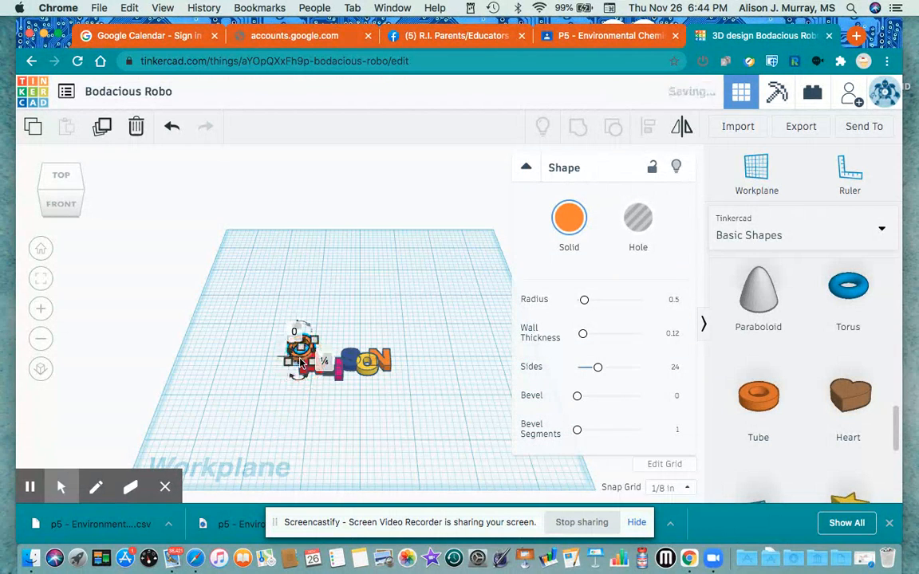
click(361, 391)
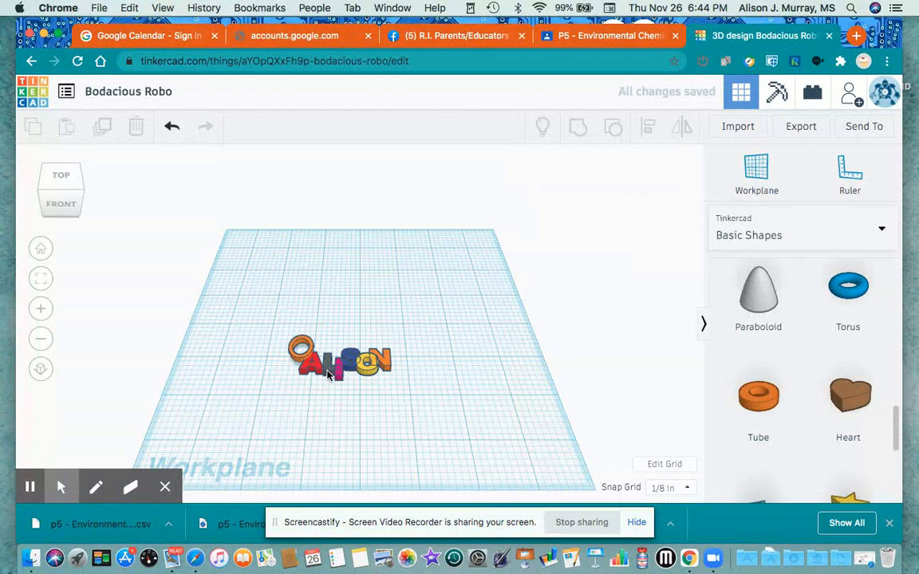
click(328, 374)
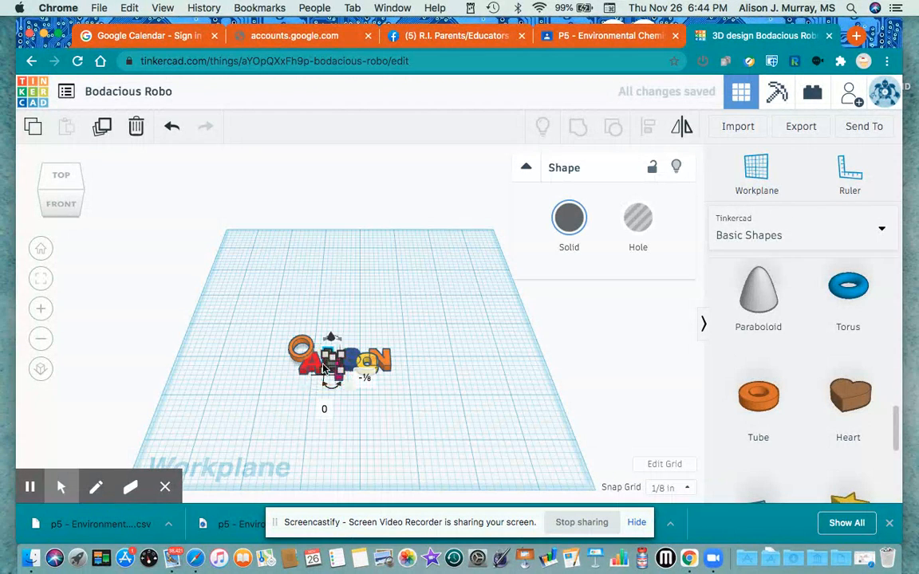
mouse_move(314, 367)
mouse_down()
mouse_move(305, 362)
mouse_move(315, 363)
mouse_up()
click(301, 359)
click(261, 372)
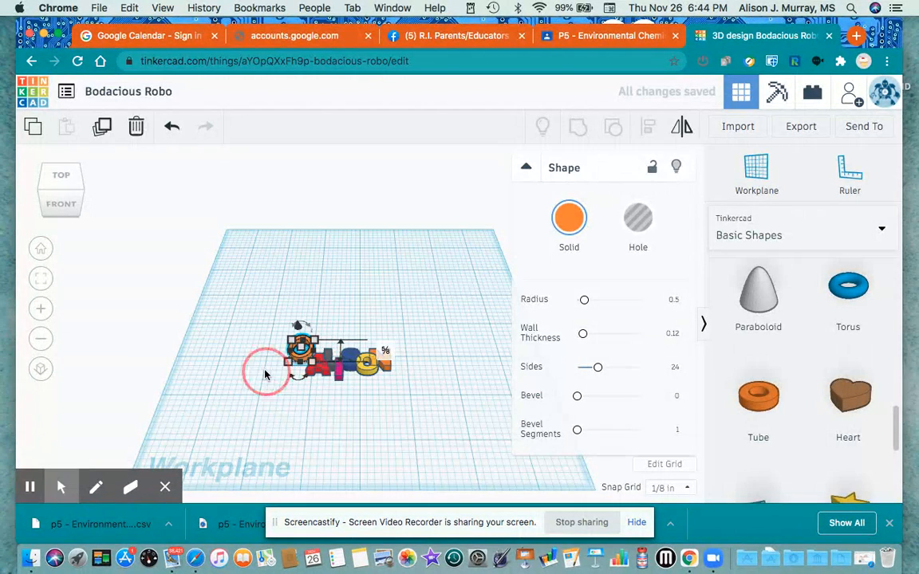
- Resize the orange tube to 3/8 inch wide by 1/2 inch long over the red A and lower its height
click(309, 343)
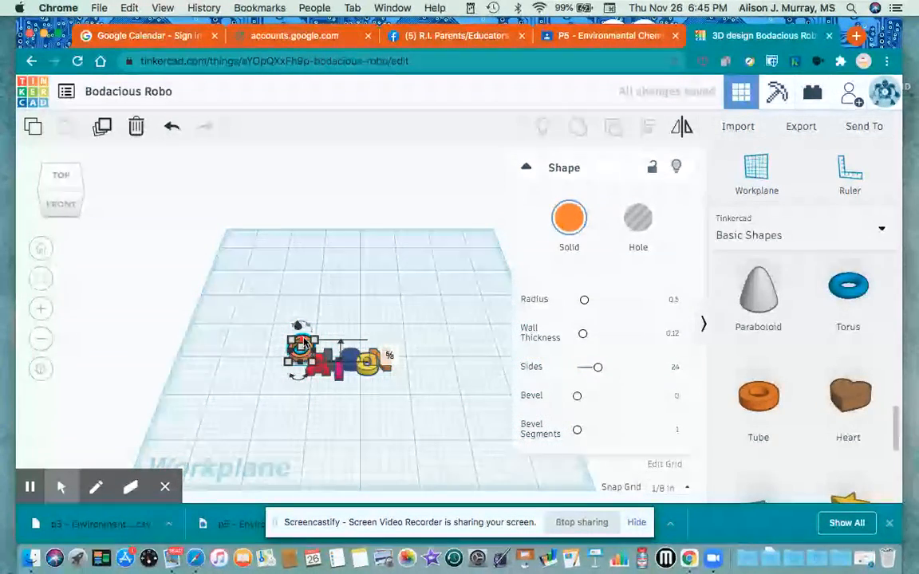
drag(305, 343, 312, 344)
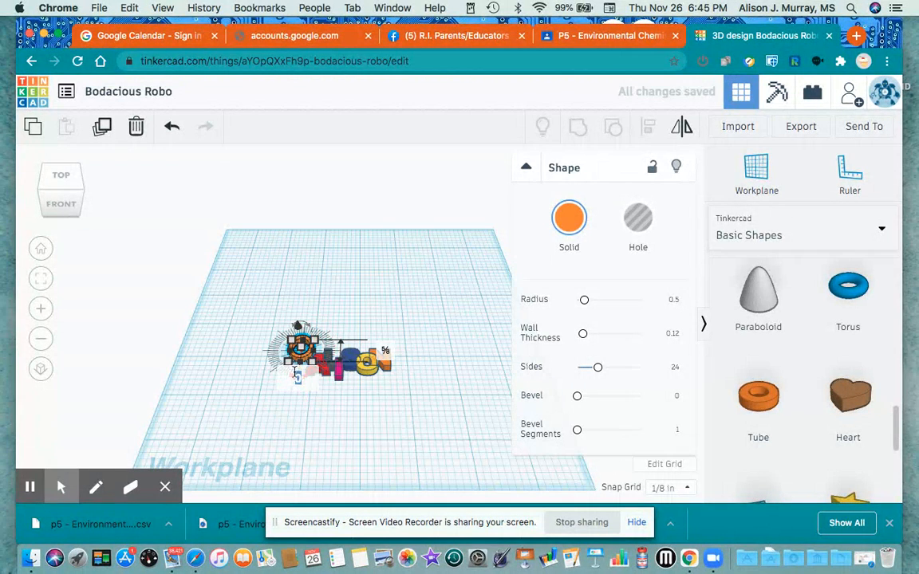
scroll(281, 356, up, 5)
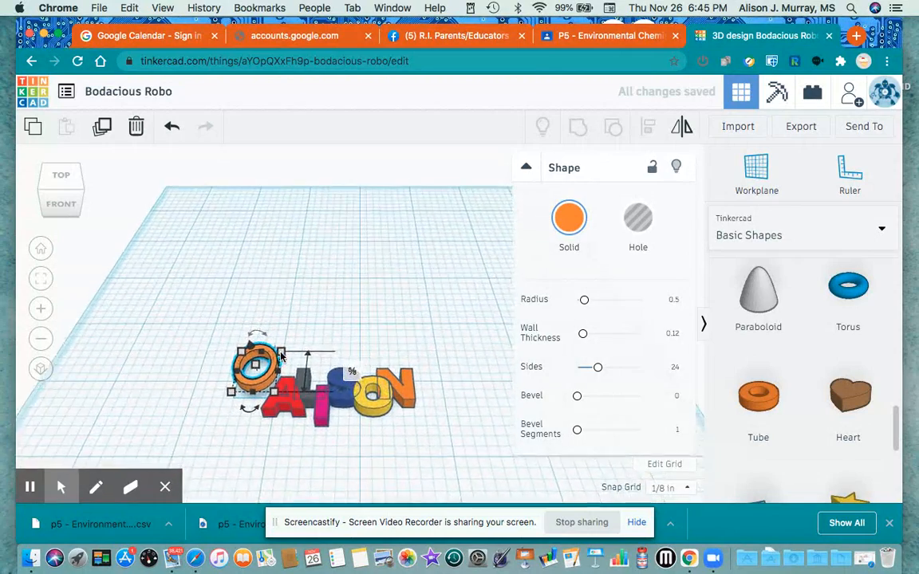
scroll(281, 356, up, 3)
click(212, 408)
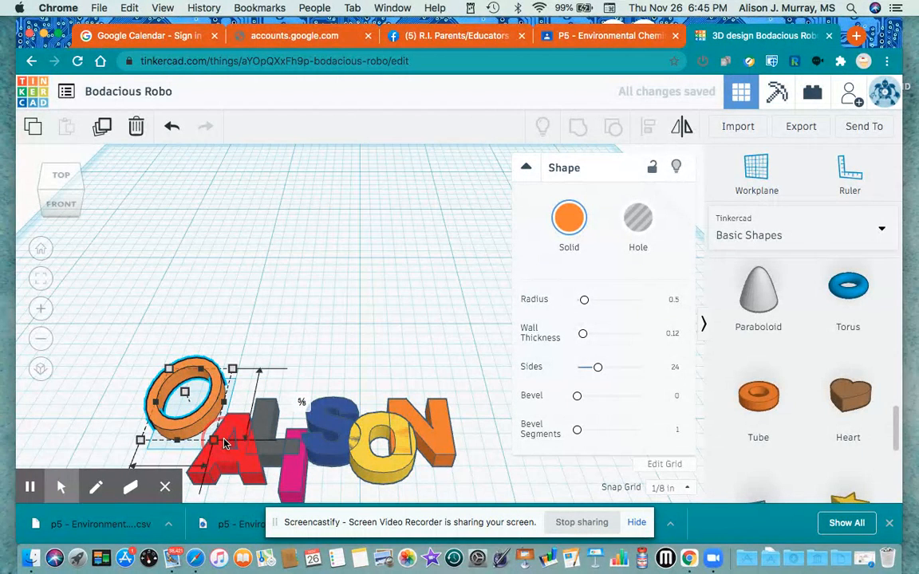
drag(225, 443, 232, 458)
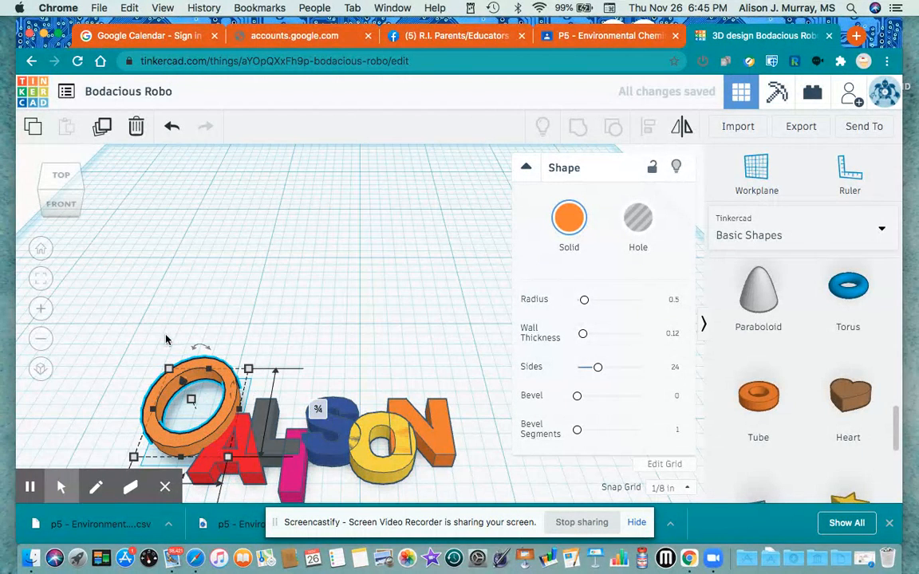
drag(170, 371, 199, 391)
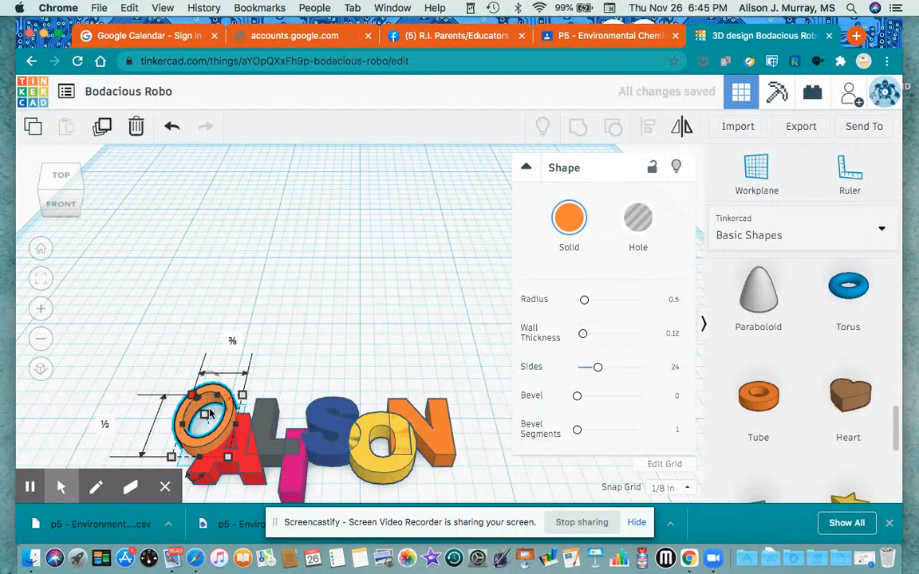
drag(207, 416, 209, 425)
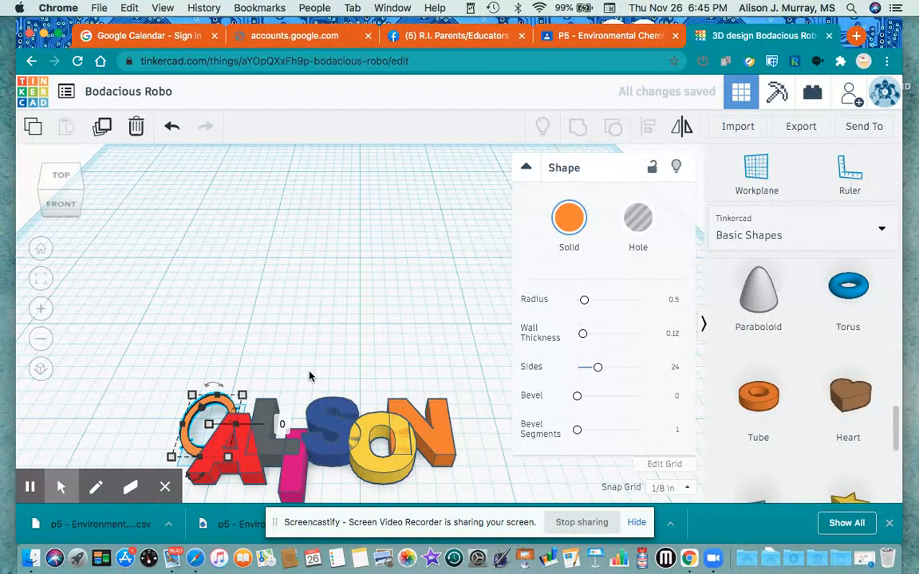
- Reduce the height of the yellow O, the pink I and the red A to 1/8 inch each
click(358, 462)
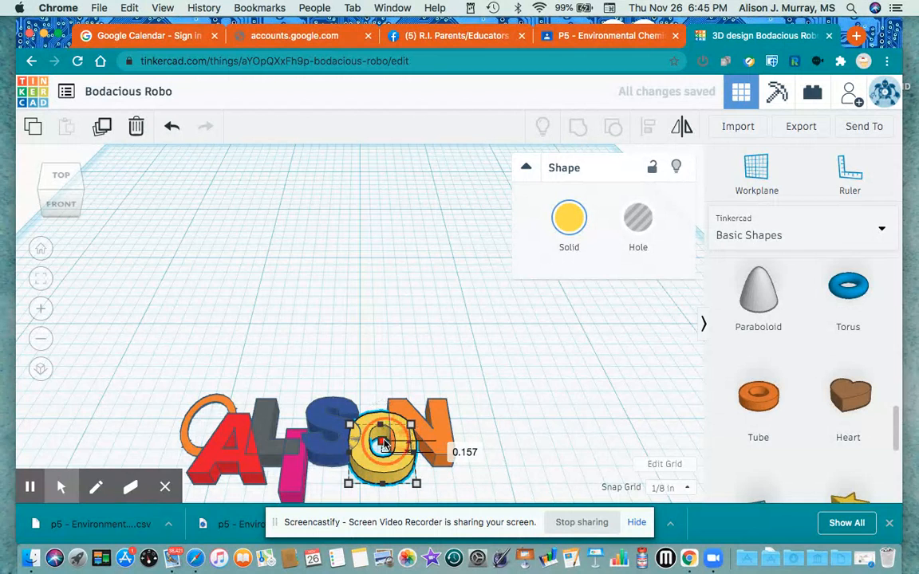
drag(383, 445, 384, 449)
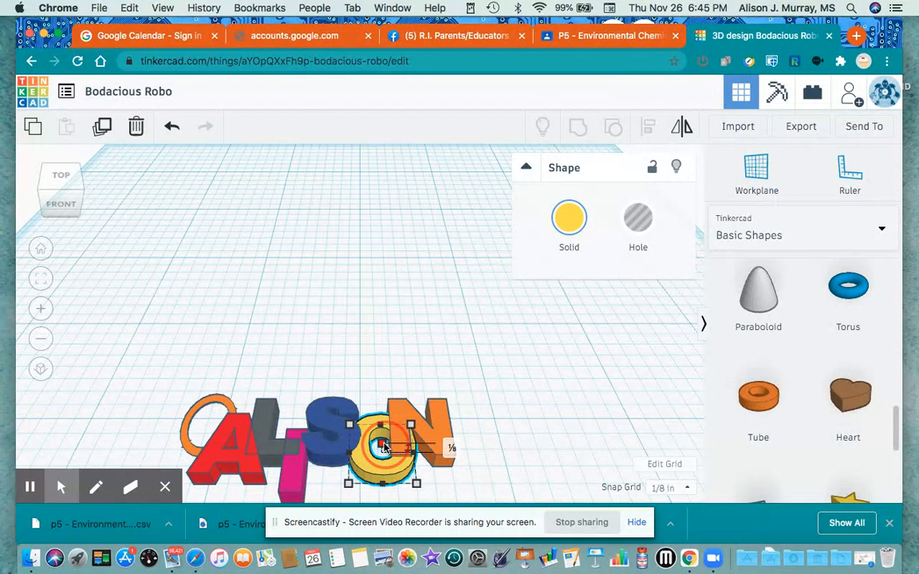
click(292, 467)
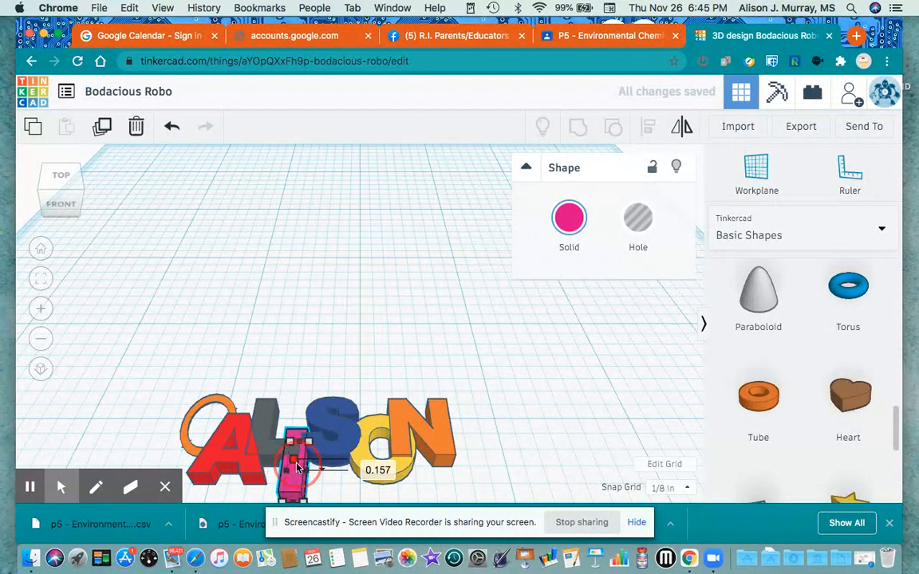
drag(298, 465, 298, 467)
click(233, 456)
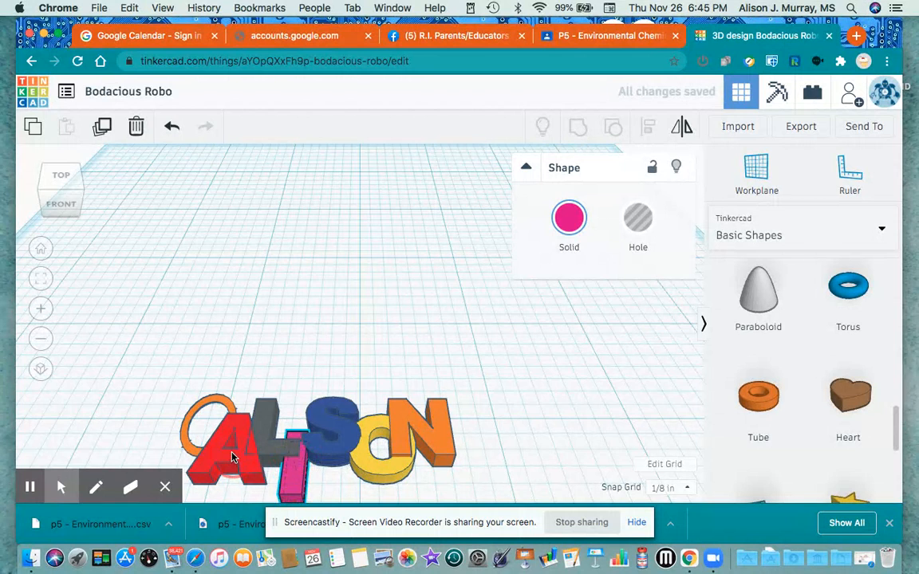
mouse_move(232, 444)
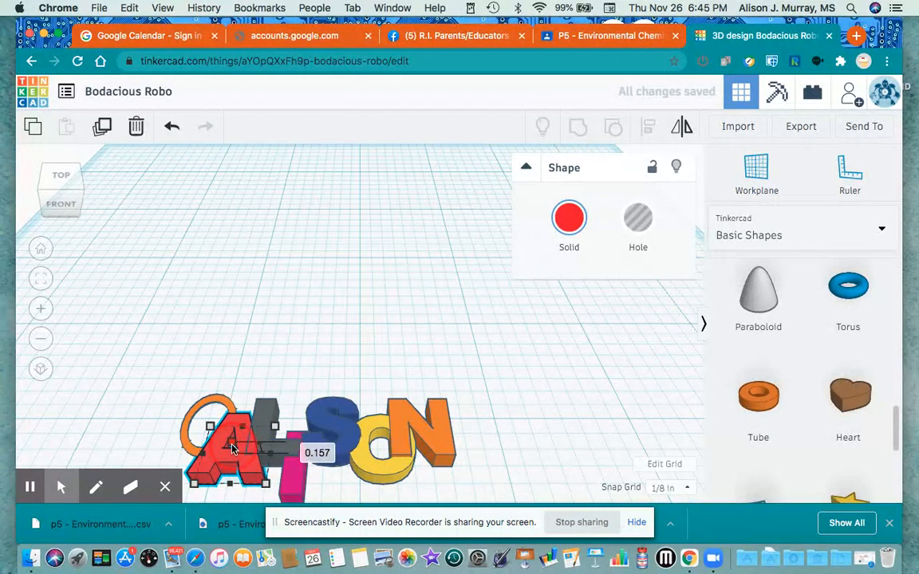
drag(232, 449, 287, 442)
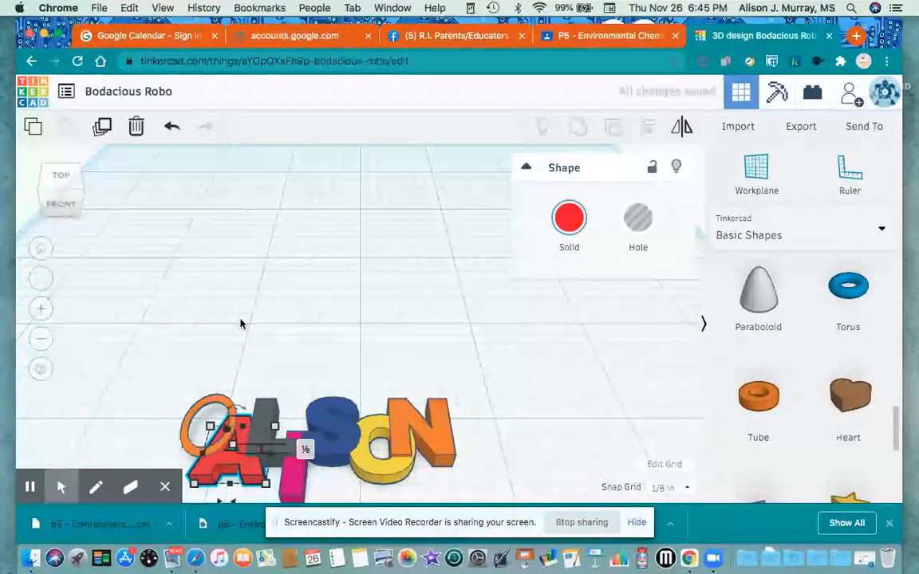
- Examine the name tag from the front and from above to compare the tube's height with the letters
scroll(241, 324, down, 3)
scroll(241, 324, up, 4)
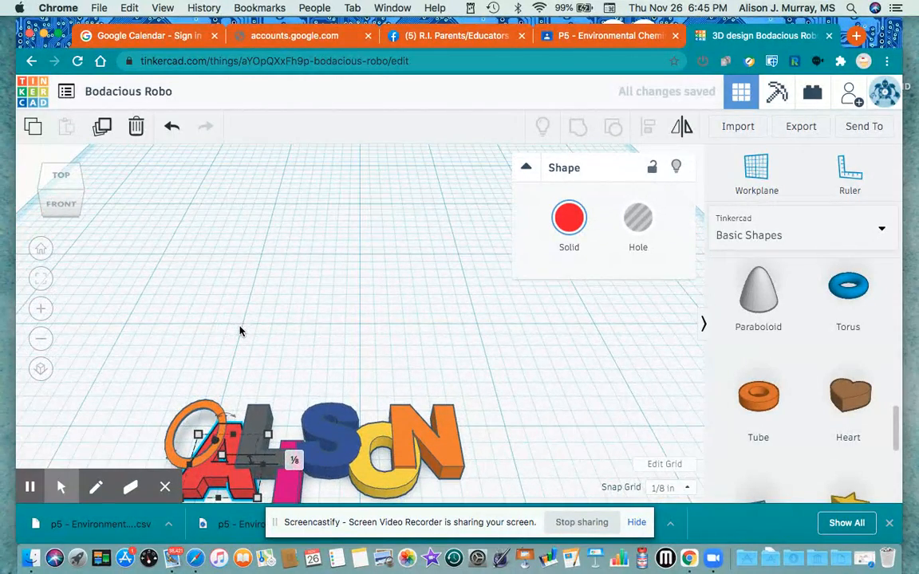
scroll(241, 331, down, 5)
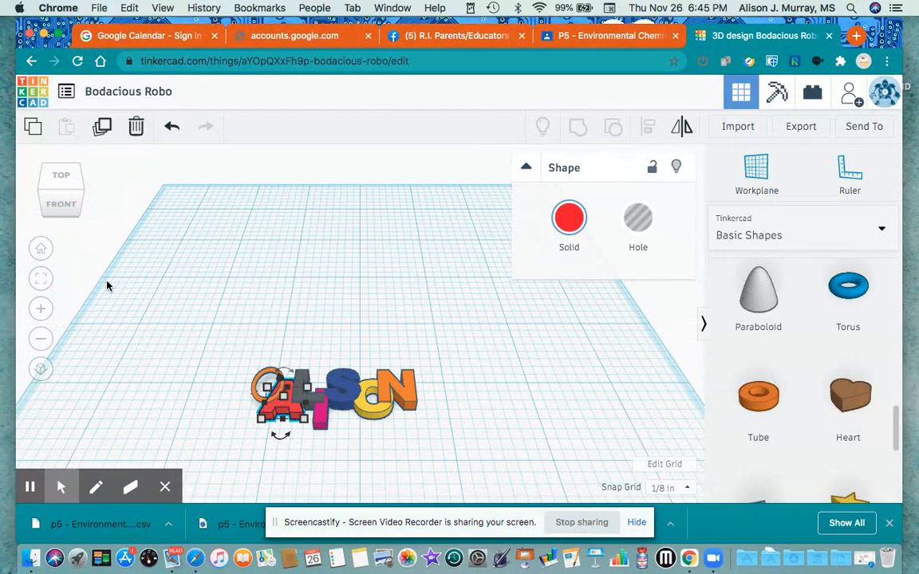
click(59, 206)
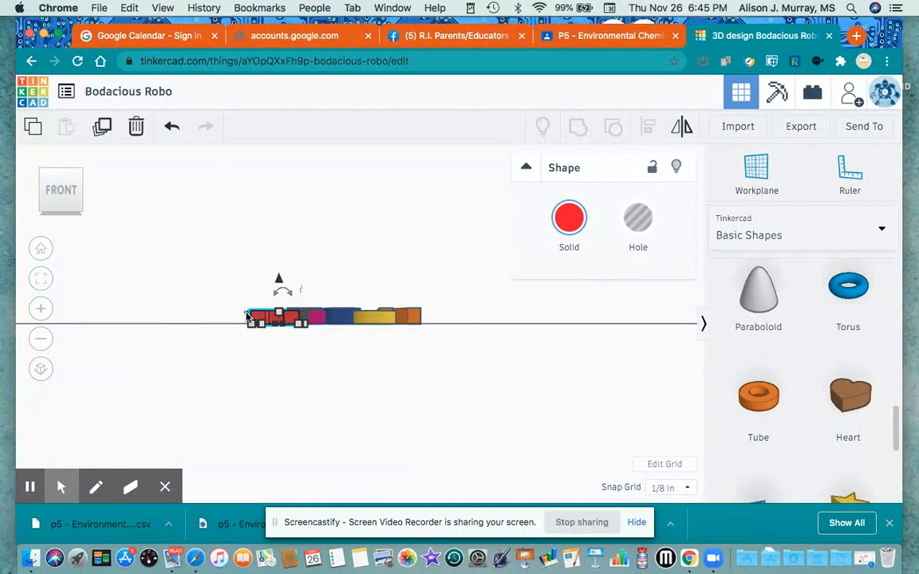
click(61, 163)
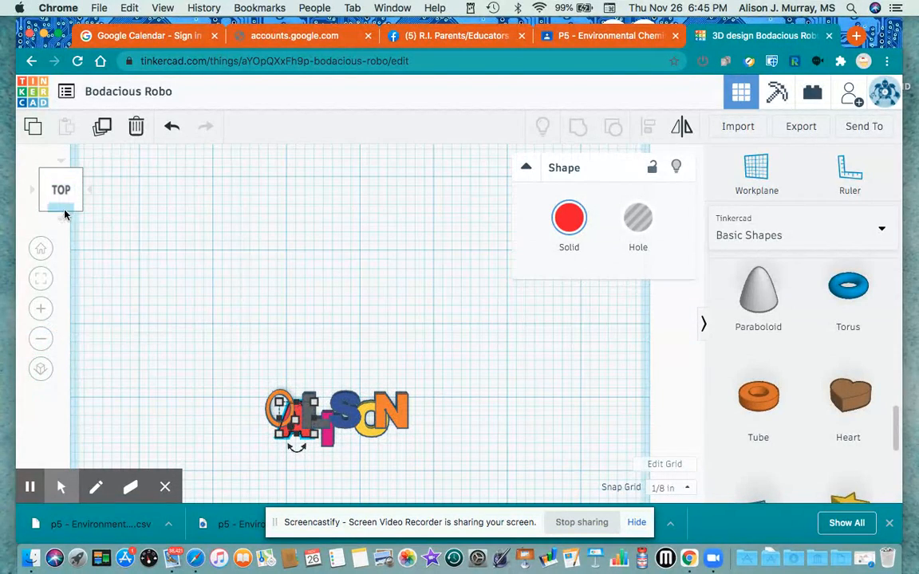
click(63, 217)
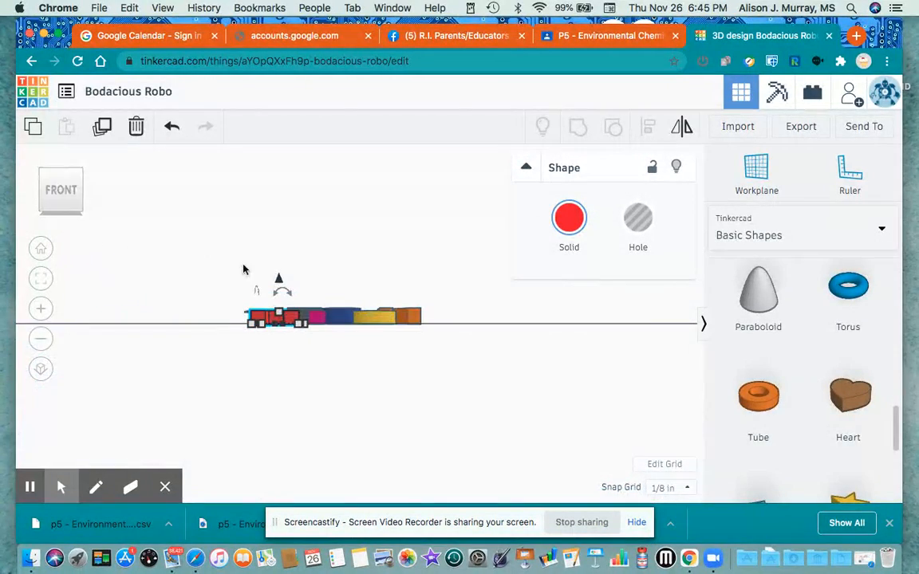
click(245, 314)
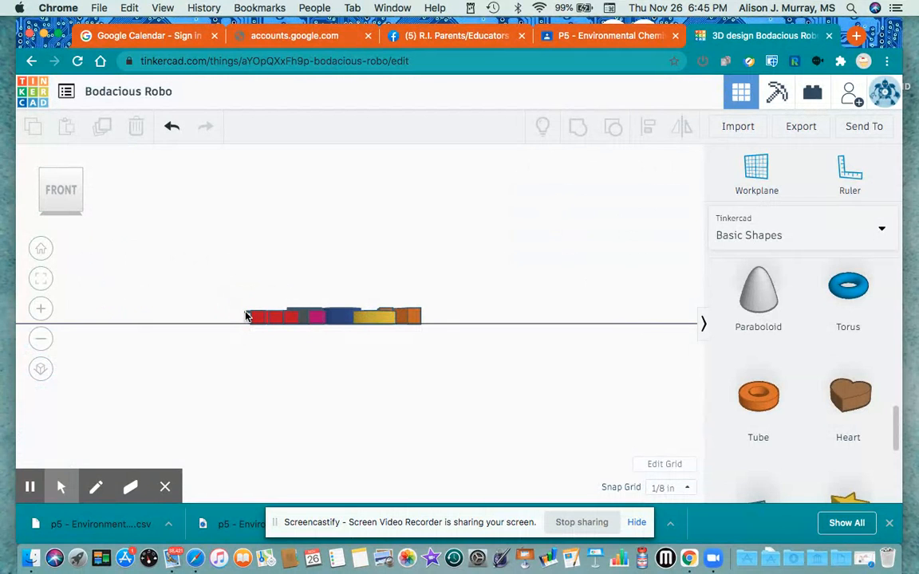
click(59, 171)
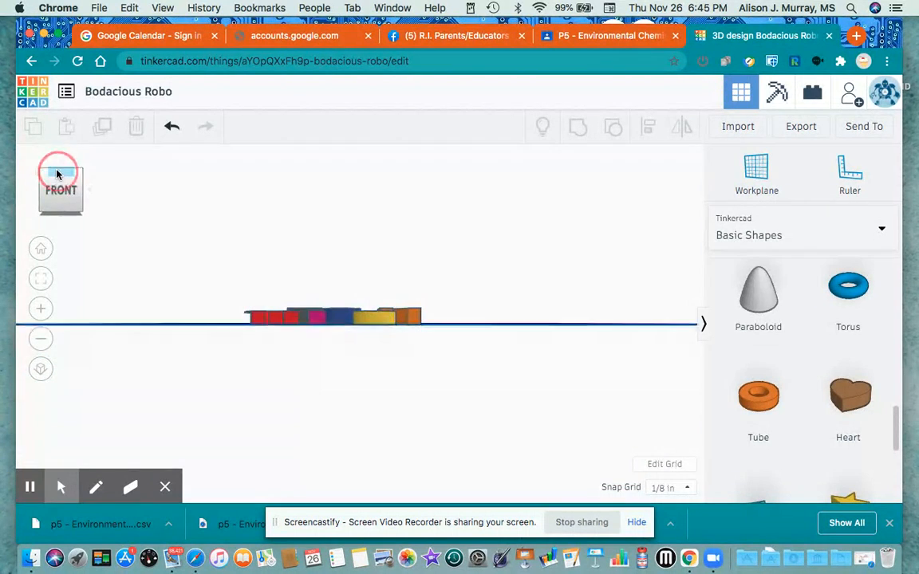
- Thicken the orange tube at the red A by increasing its height
click(255, 394)
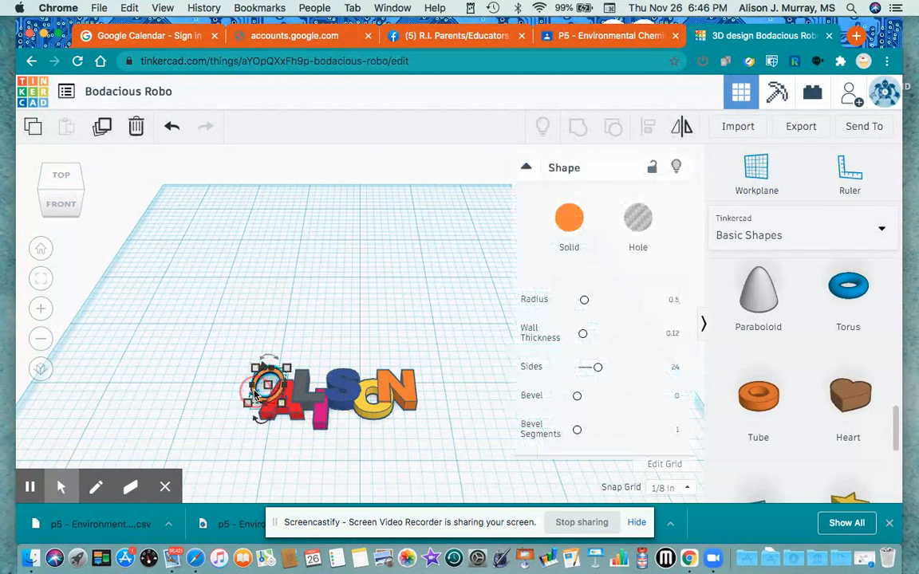
click(267, 391)
drag(267, 391, 268, 383)
click(235, 434)
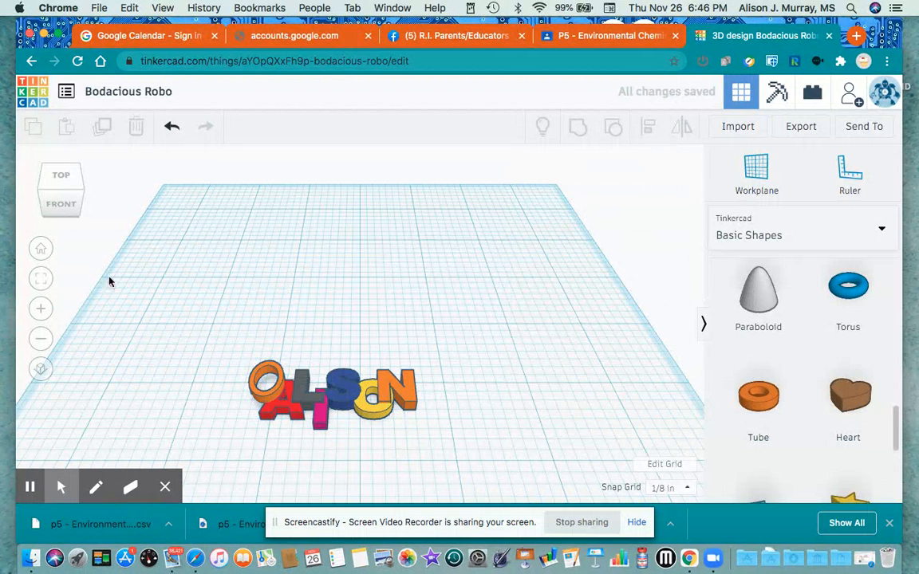
- In the front view, lower the thickened orange tube by 1/8 inch so it sits on the workplane with the letters
click(62, 204)
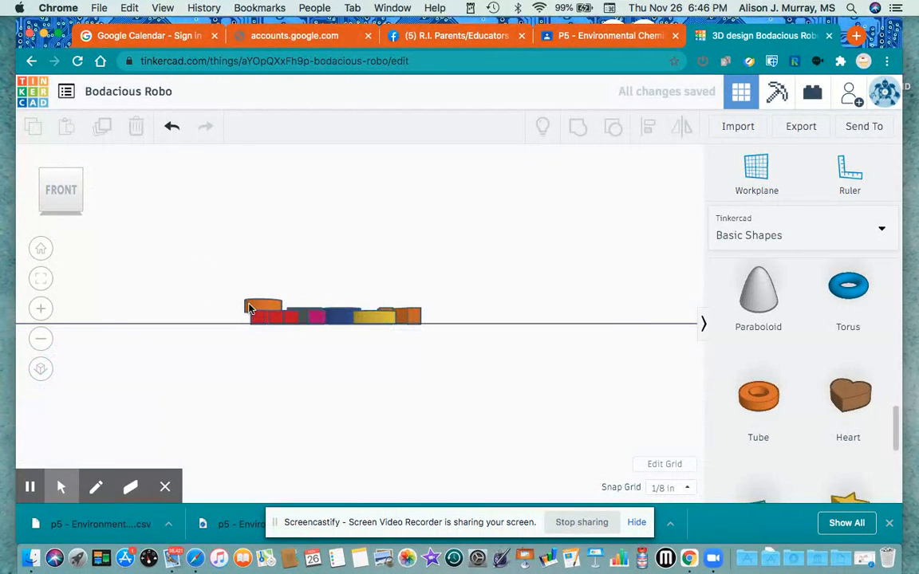
click(249, 308)
click(250, 309)
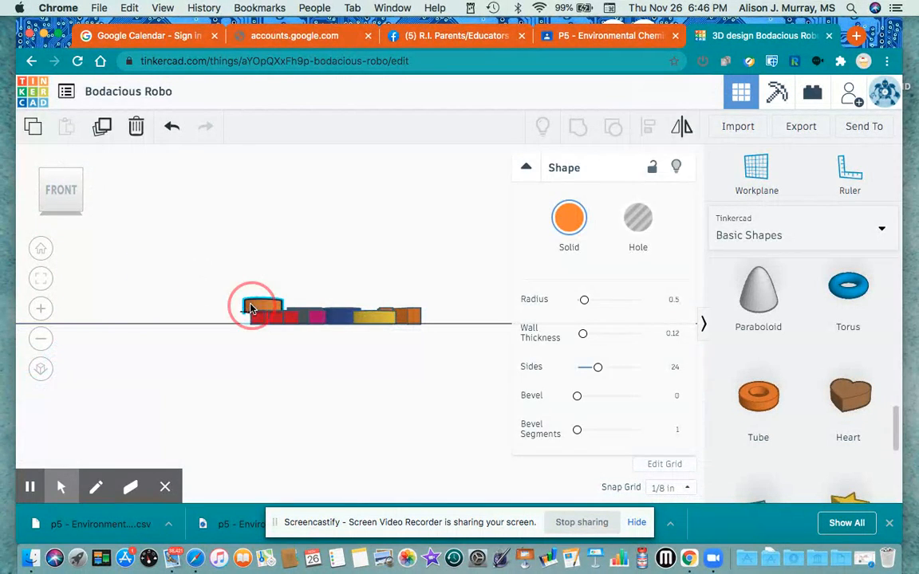
drag(250, 309, 252, 307)
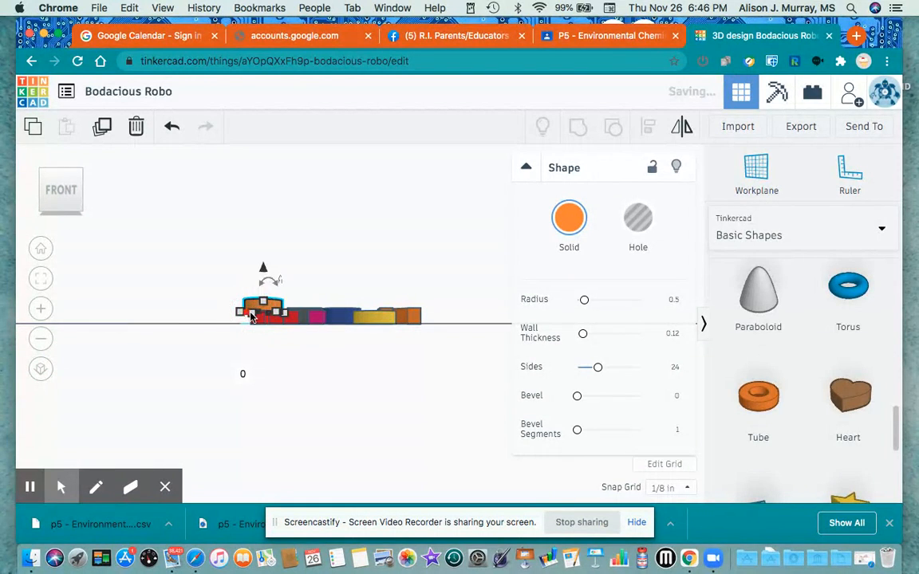
drag(257, 302, 255, 317)
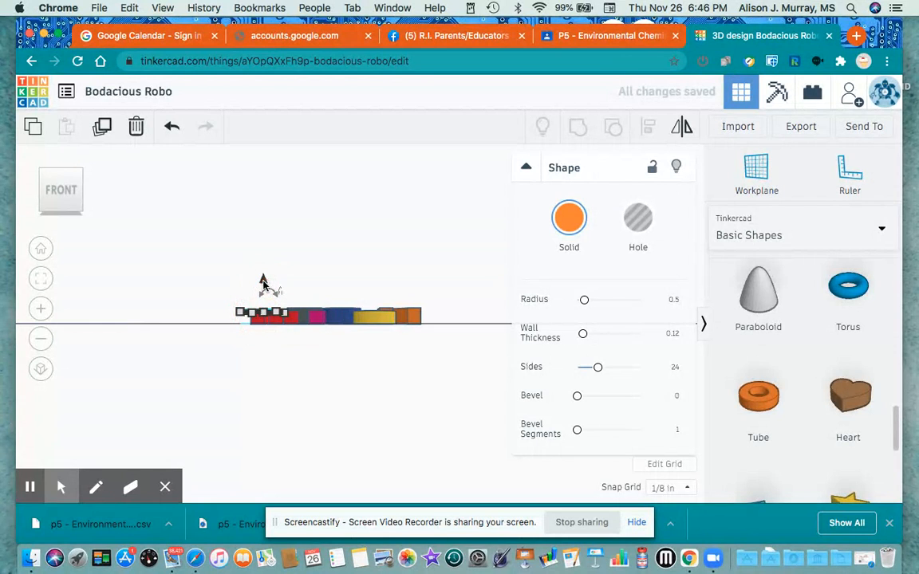
click(171, 126)
drag(263, 273, 264, 281)
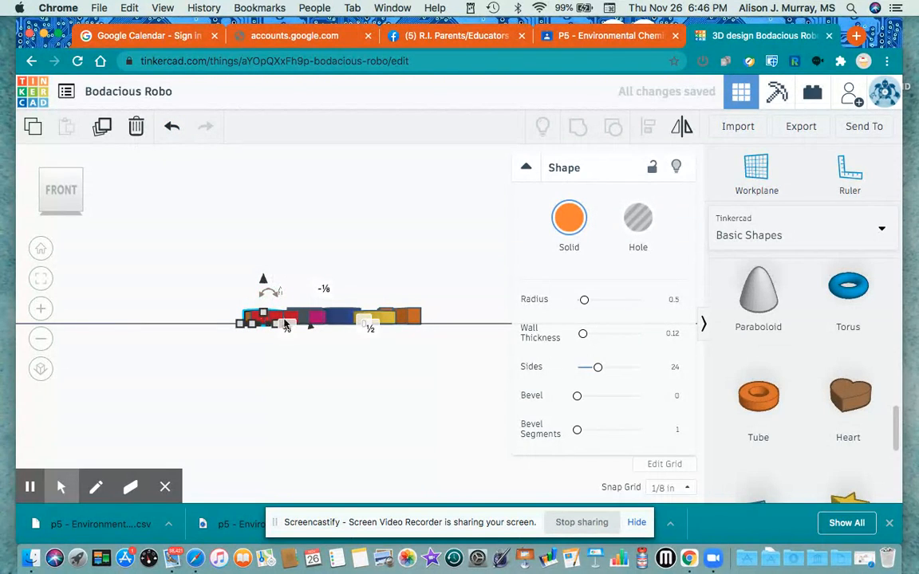
- Select all seven shapes, the letters and the tube, and group them into one solid
click(61, 164)
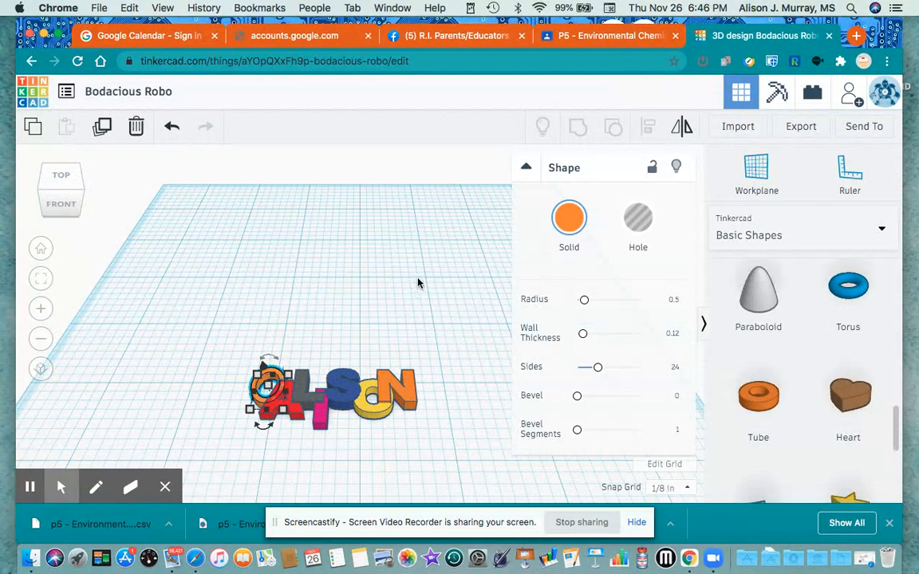
click(235, 343)
drag(236, 352, 452, 437)
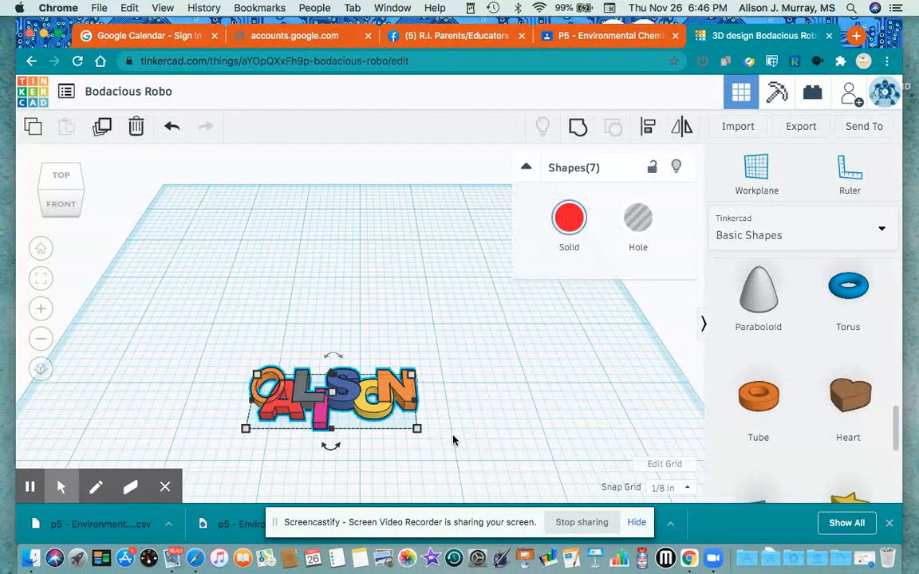
click(578, 130)
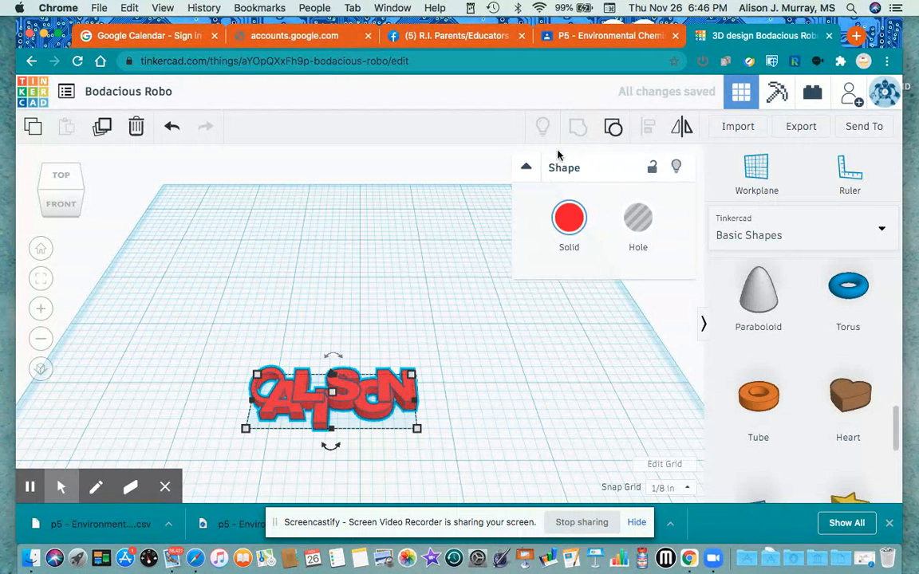
- Move the grouped name tag slightly across the workplane and stretch it wider while keeping its 3/4 inch depth
mouse_move(372, 417)
mouse_down()
mouse_move(355, 391)
mouse_move(343, 323)
mouse_move(297, 331)
mouse_move(359, 416)
mouse_up()
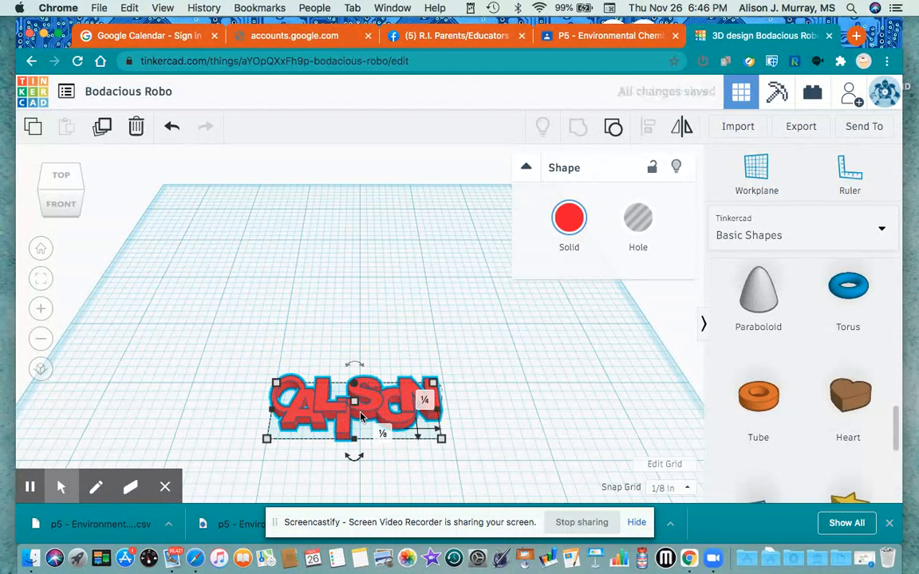
drag(441, 437, 498, 438)
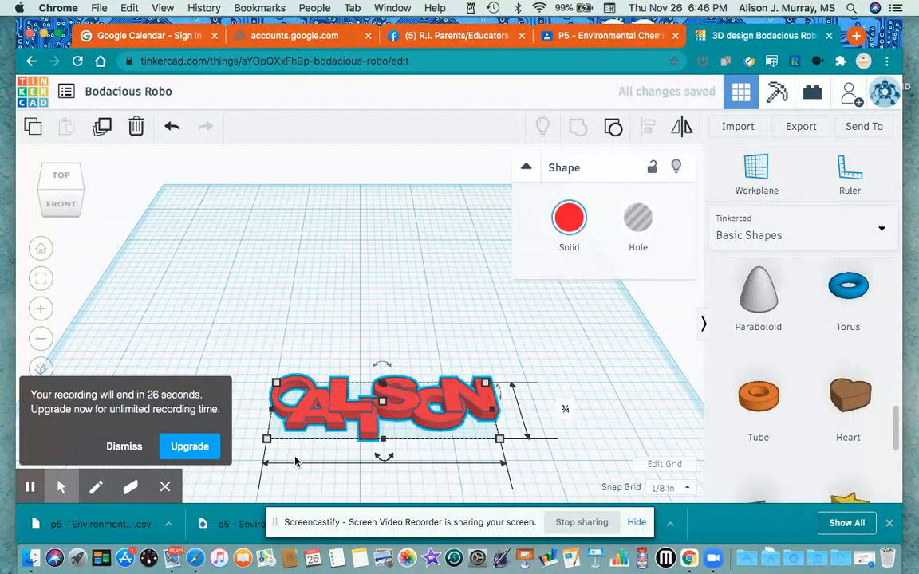
- Rename the design with the owner's first name followed by "_Keychain", leaving the export options first
click(801, 127)
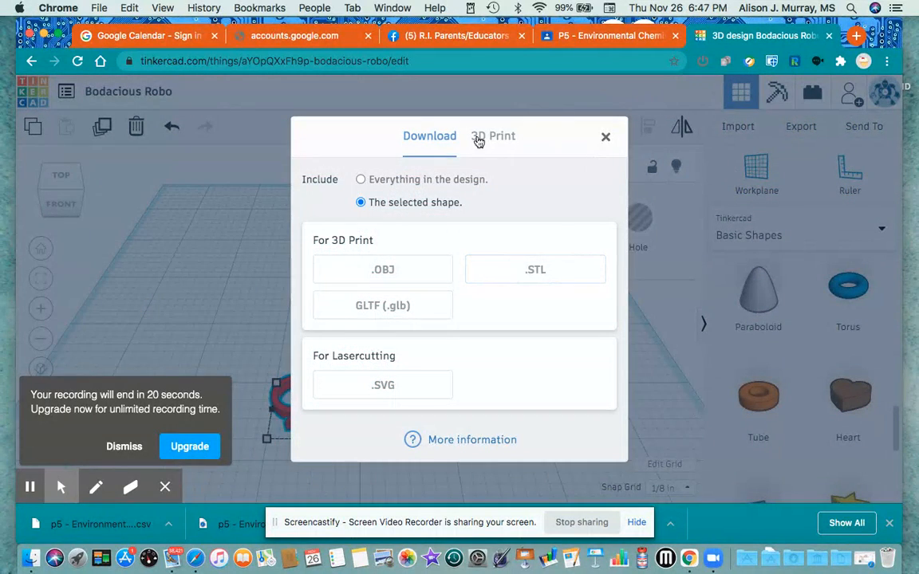
click(606, 140)
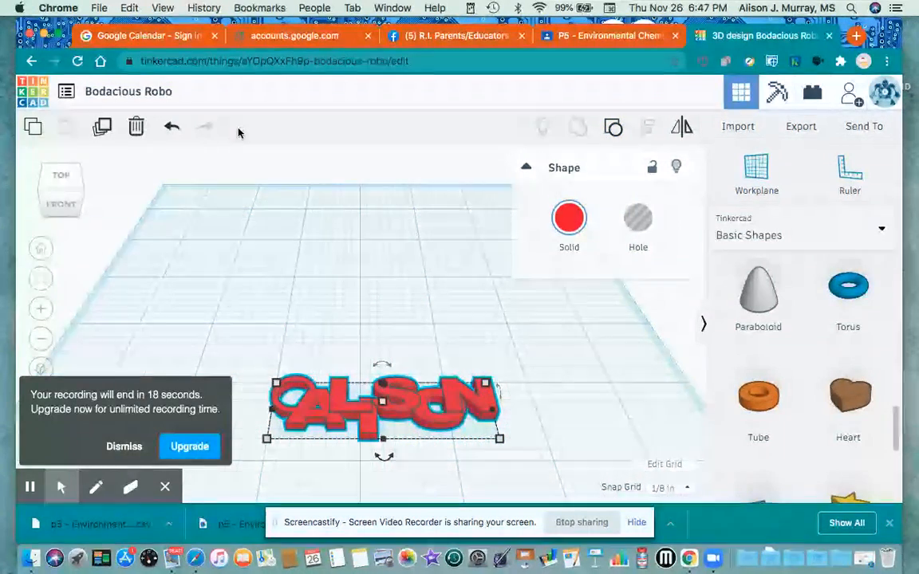
click(153, 92)
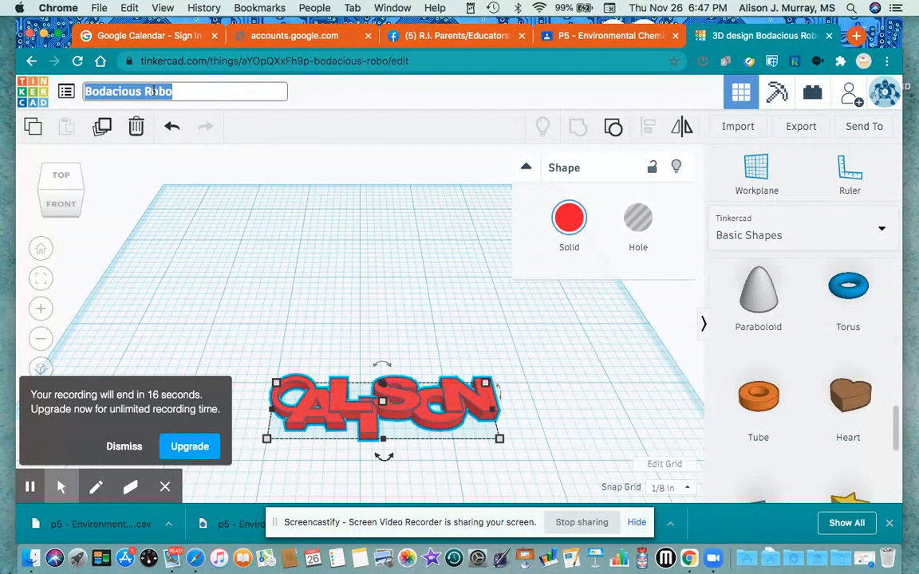
key(BackSpace)
text(Alison)
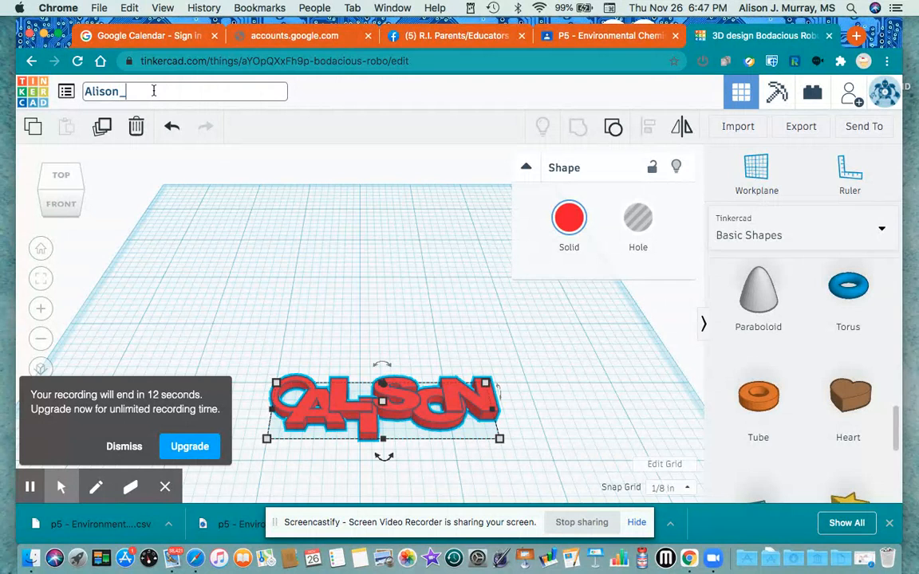
text(_Keychain)
- Review the export options and 3D print file formats for the selected name tag, then close them
click(806, 126)
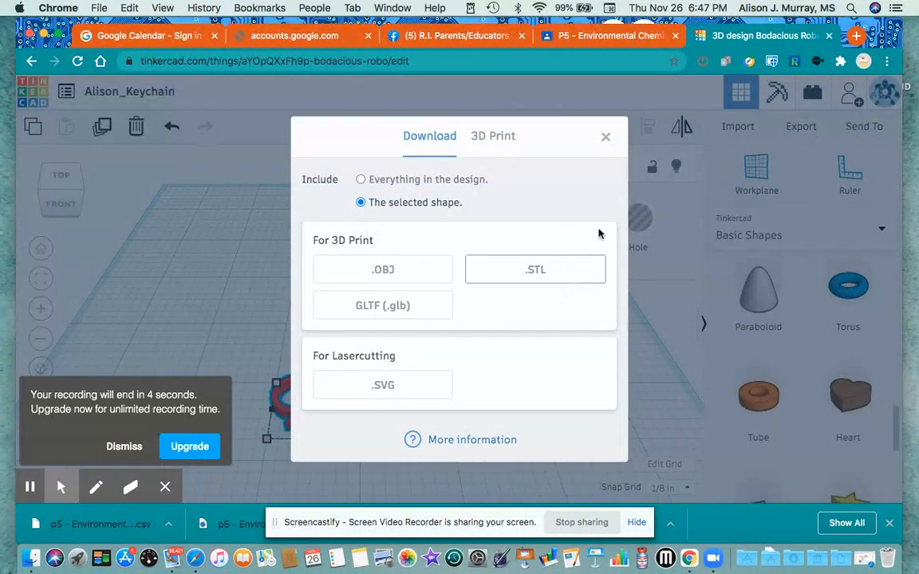
click(605, 136)
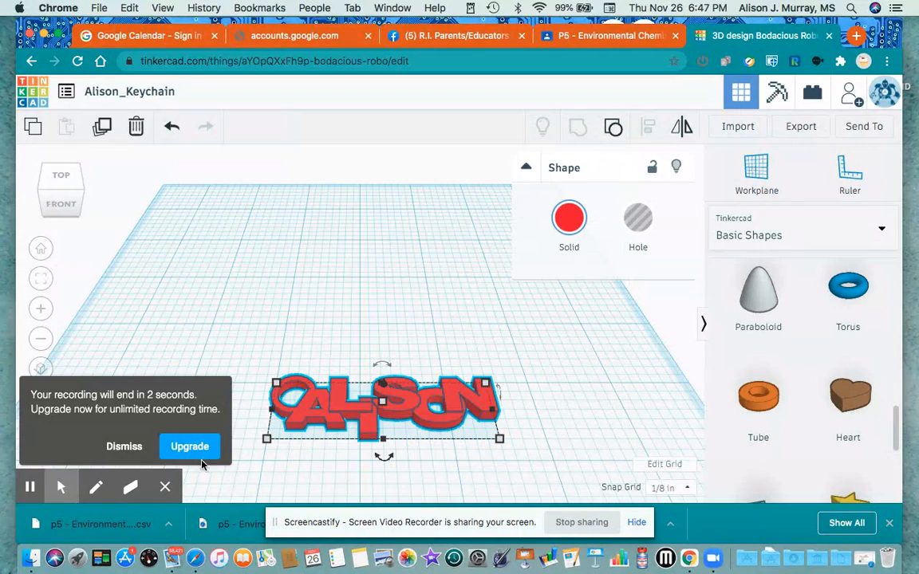